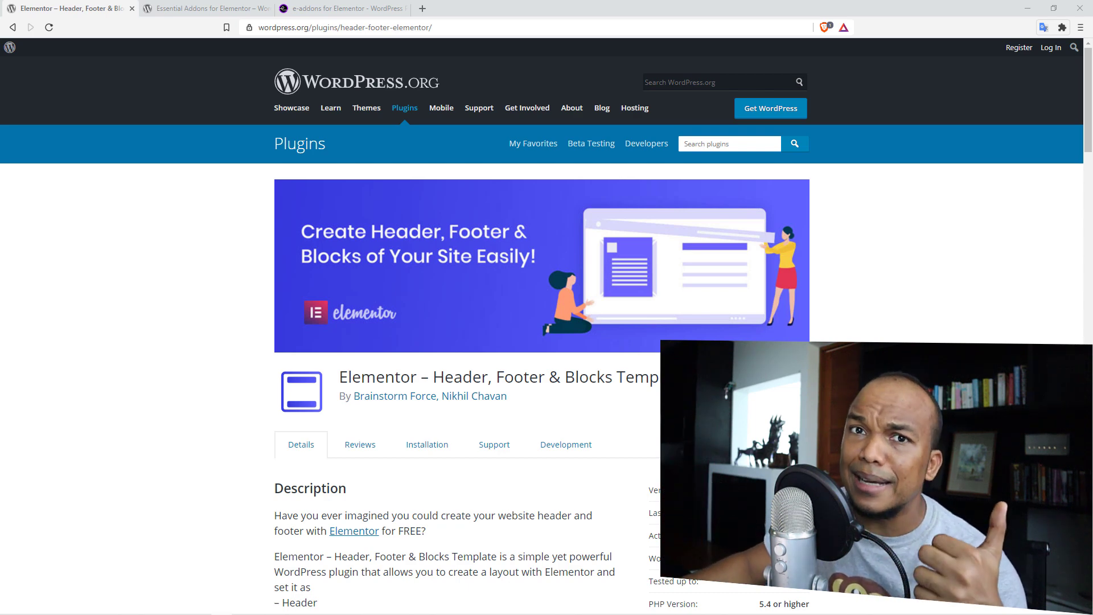
# - Look through the Essential Addons and e-addons plugin pages and the free WordPress themes listed for Elementor
pyautogui.click(220, 5)
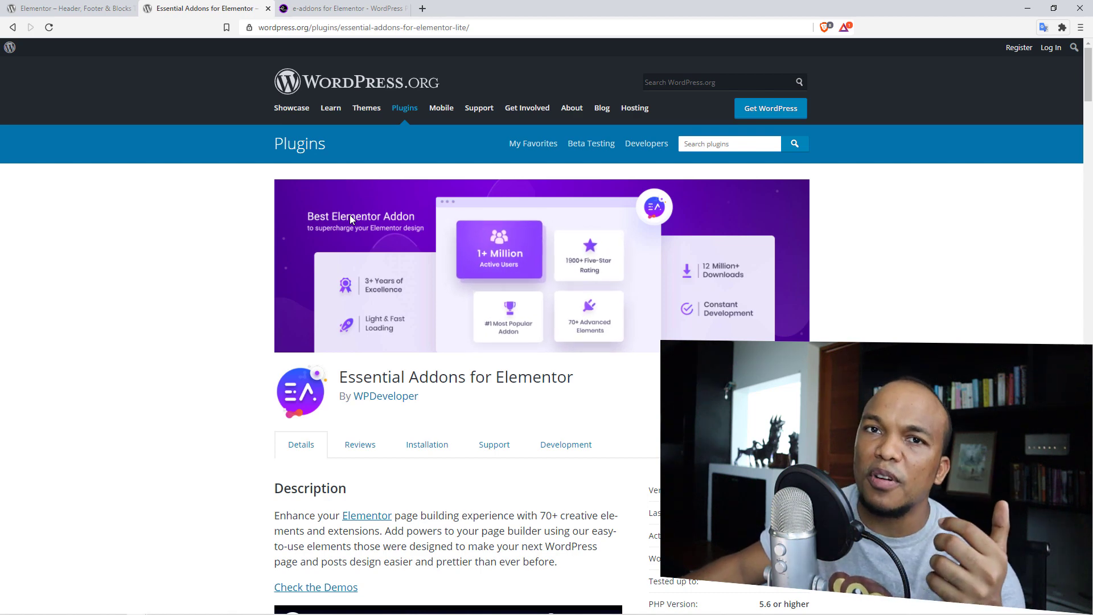
pyautogui.click(368, 5)
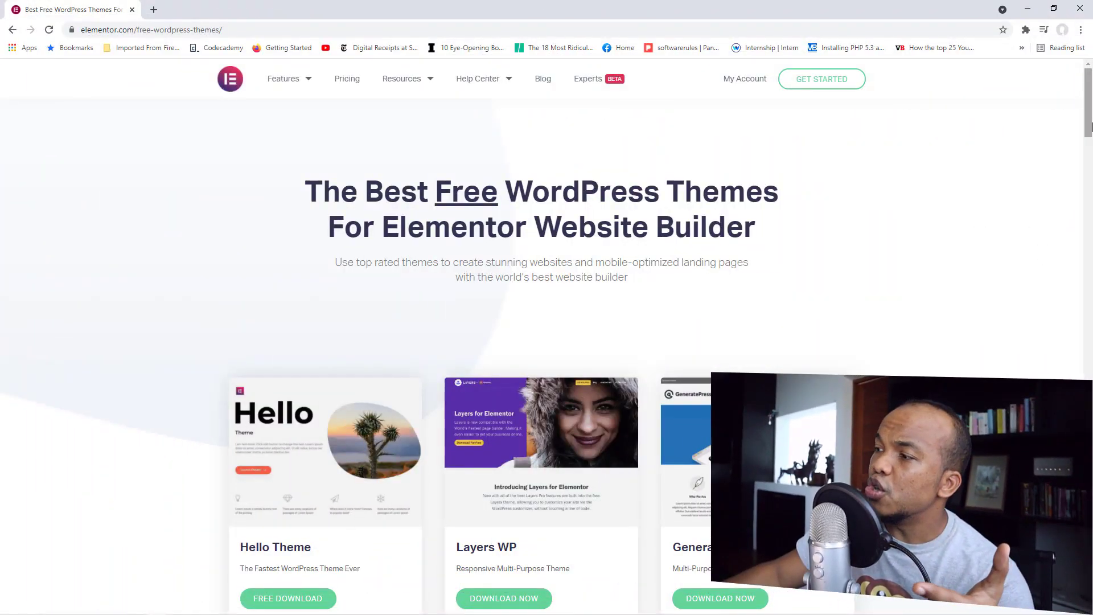
pyautogui.moveTo(1089, 122); pyautogui.dragTo(1073, 187)
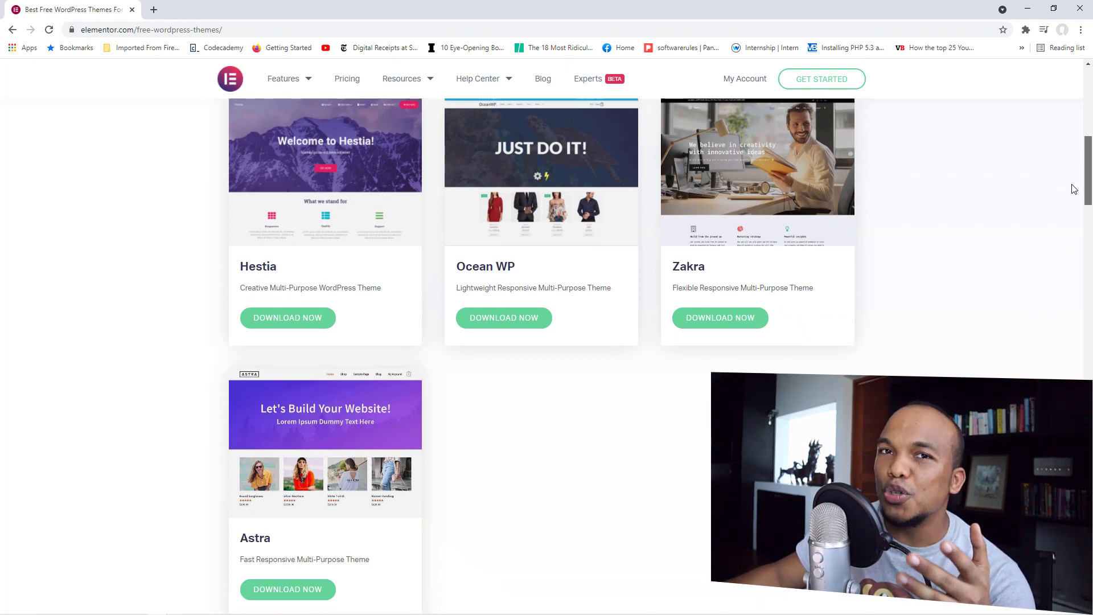
pyautogui.moveTo(1075, 189)
pyautogui.mouseDown()
pyautogui.moveTo(1069, 158)
pyautogui.moveTo(1060, 196)
pyautogui.mouseUp()
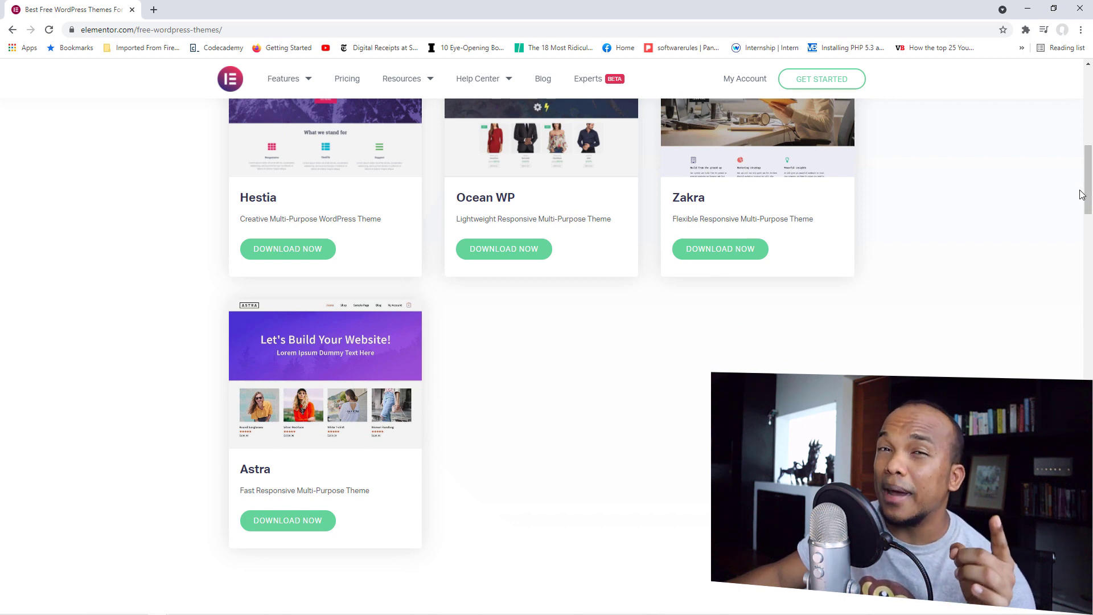
pyautogui.moveTo(1085, 195); pyautogui.dragTo(1085, 141)
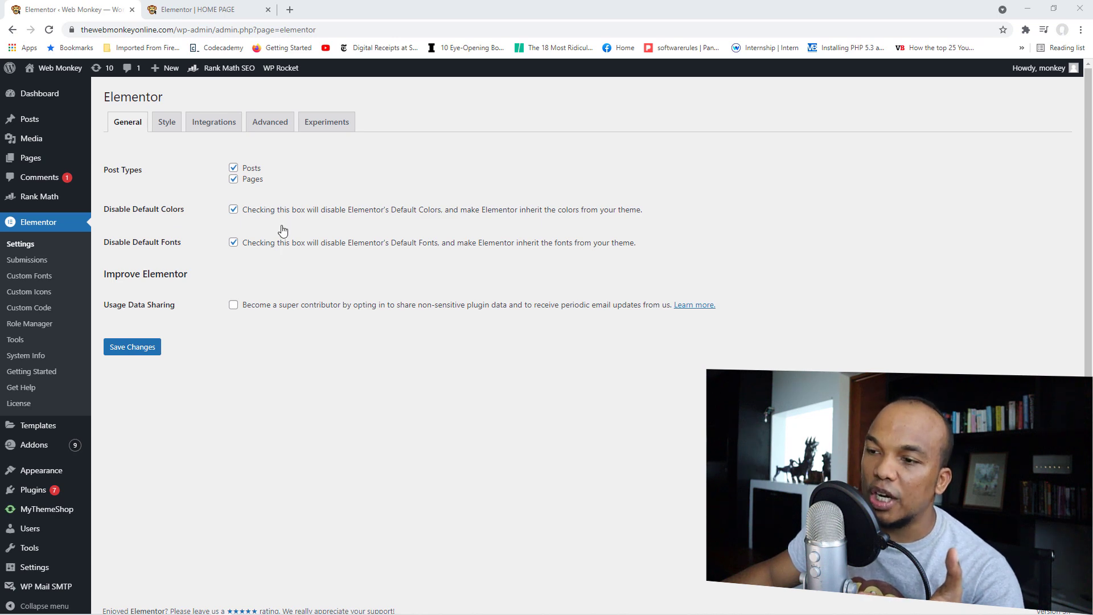
# - Open the Global Colors in the Site Settings of the home page's Elementor editor
pyautogui.click(146, 352)
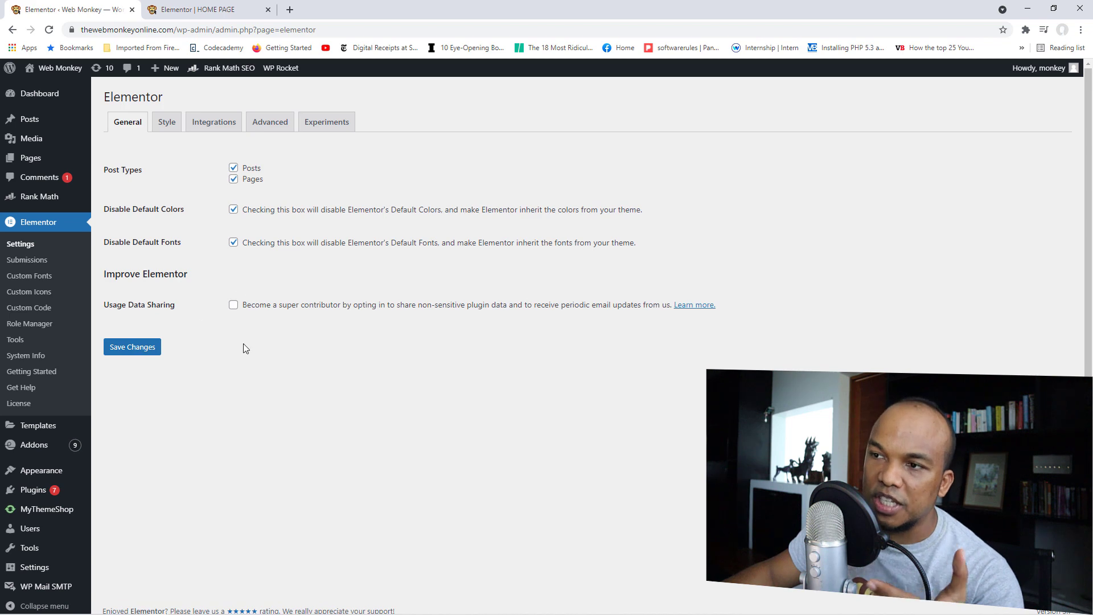
pyautogui.click(197, 10)
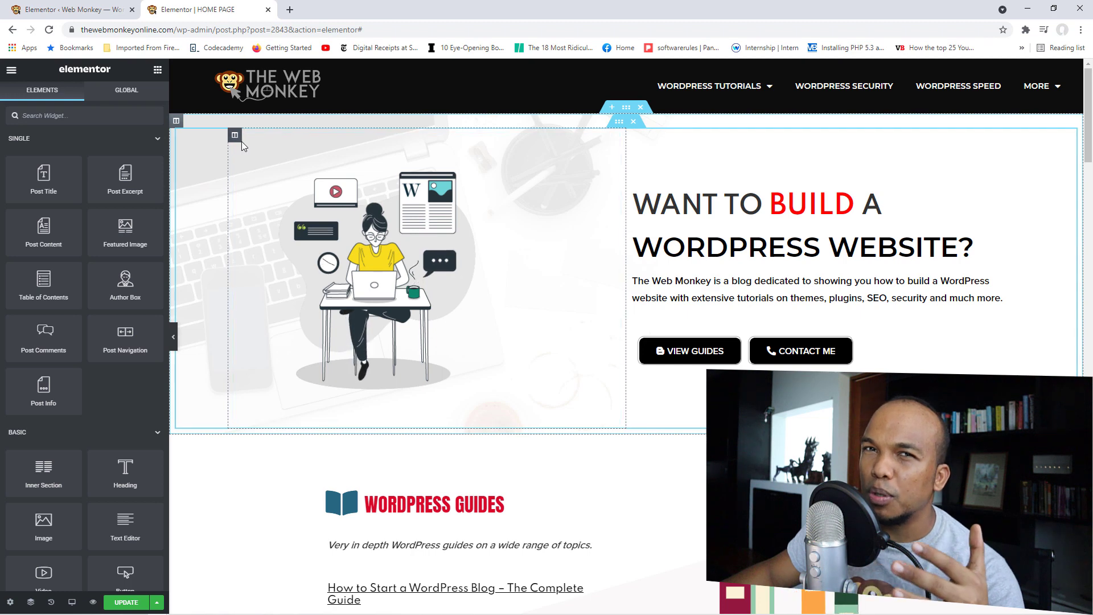
pyautogui.click(12, 73)
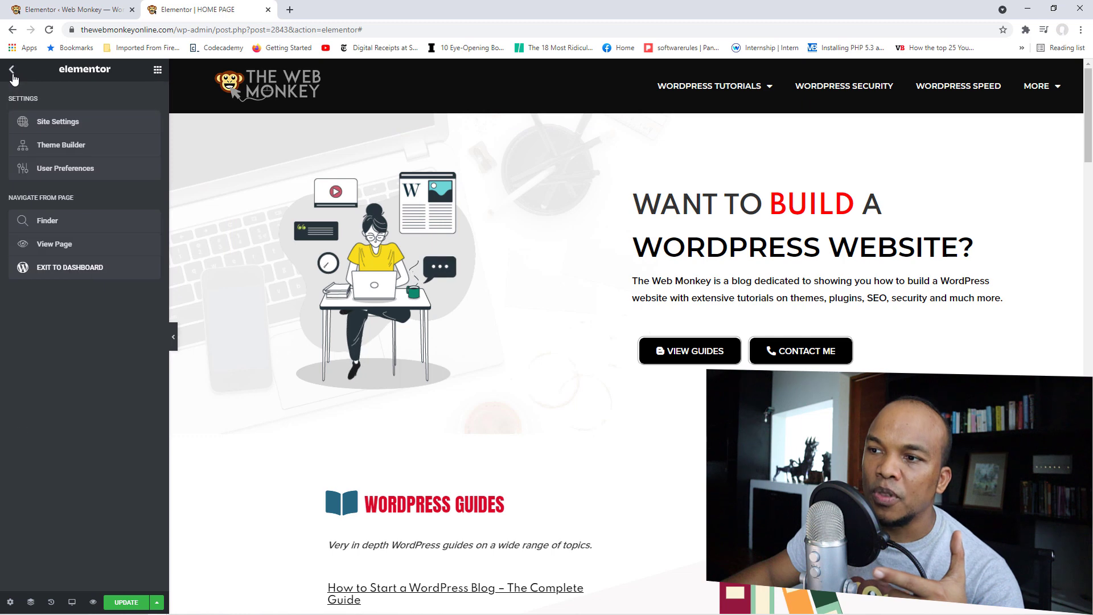
pyautogui.click(62, 126)
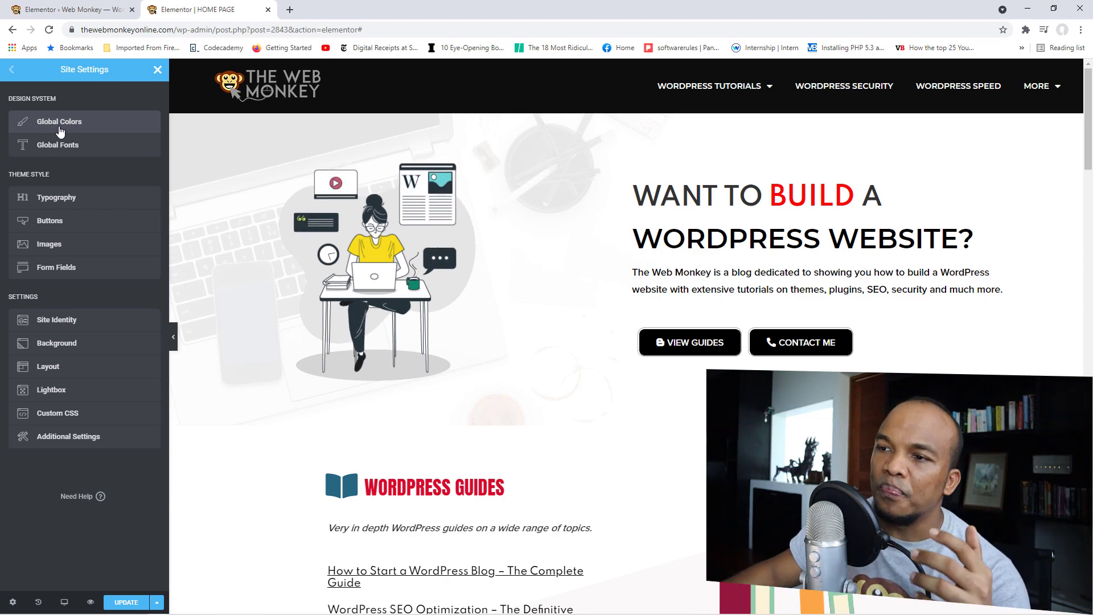
pyautogui.click(61, 123)
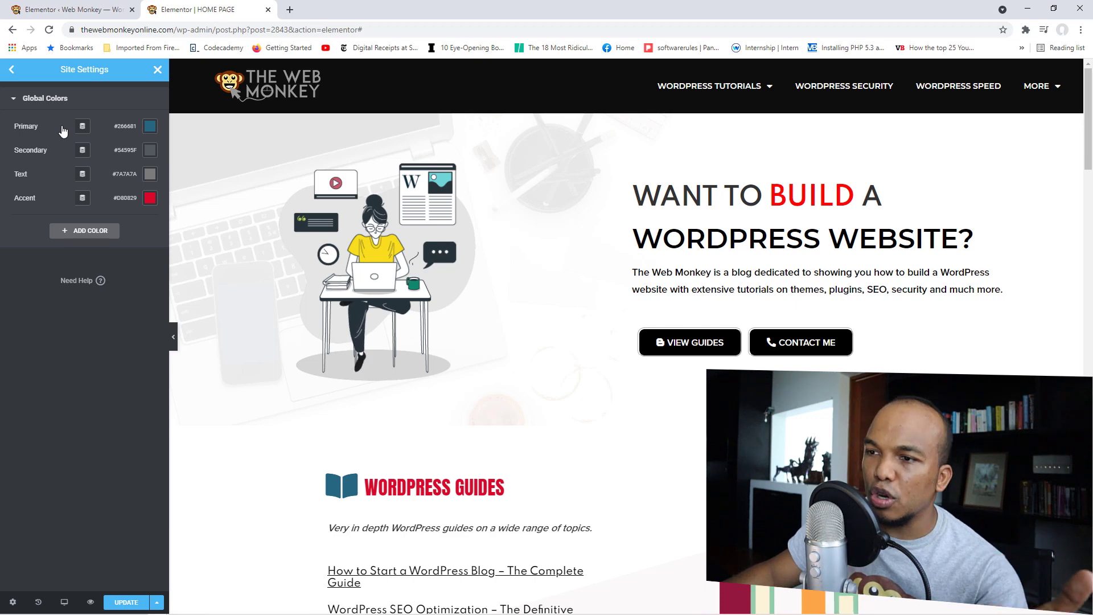
# - Change the global Accent color to green #36B66C, update the site settings and return to the page editor
pyautogui.moveTo(128, 204)
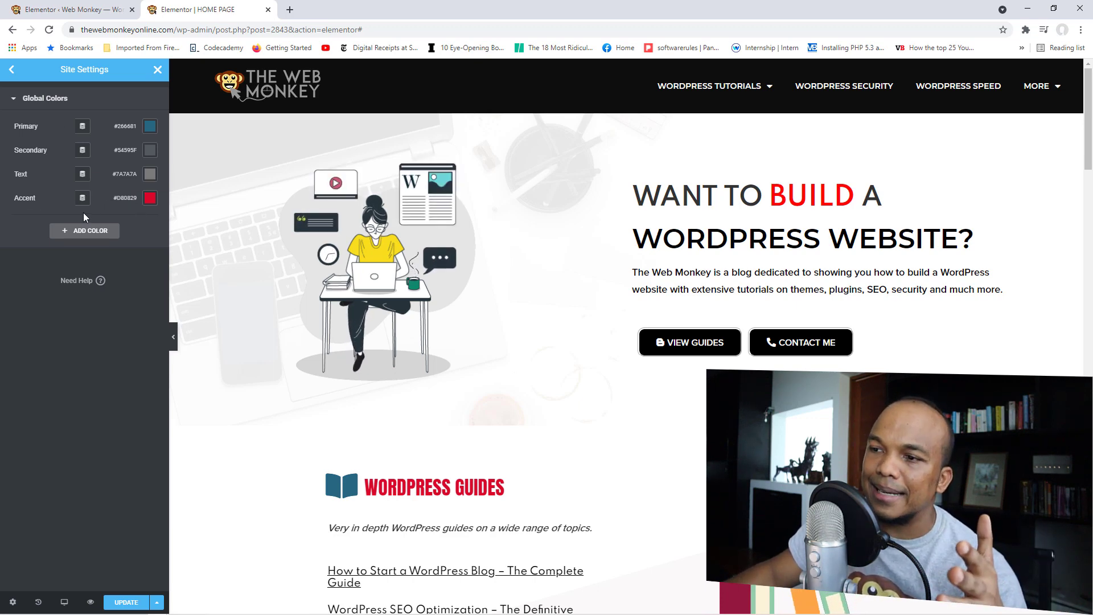
pyautogui.click(150, 200)
pyautogui.moveTo(130, 241); pyautogui.dragTo(42, 265)
pyautogui.click(49, 257)
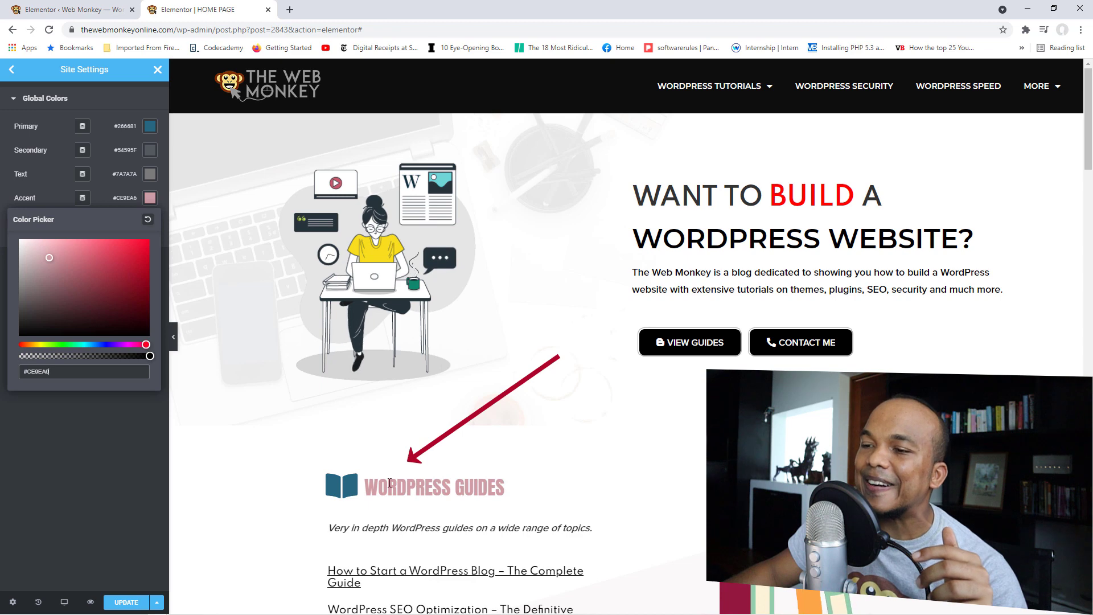
pyautogui.moveTo(55, 345); pyautogui.dragTo(72, 345)
pyautogui.moveTo(80, 321); pyautogui.dragTo(111, 268)
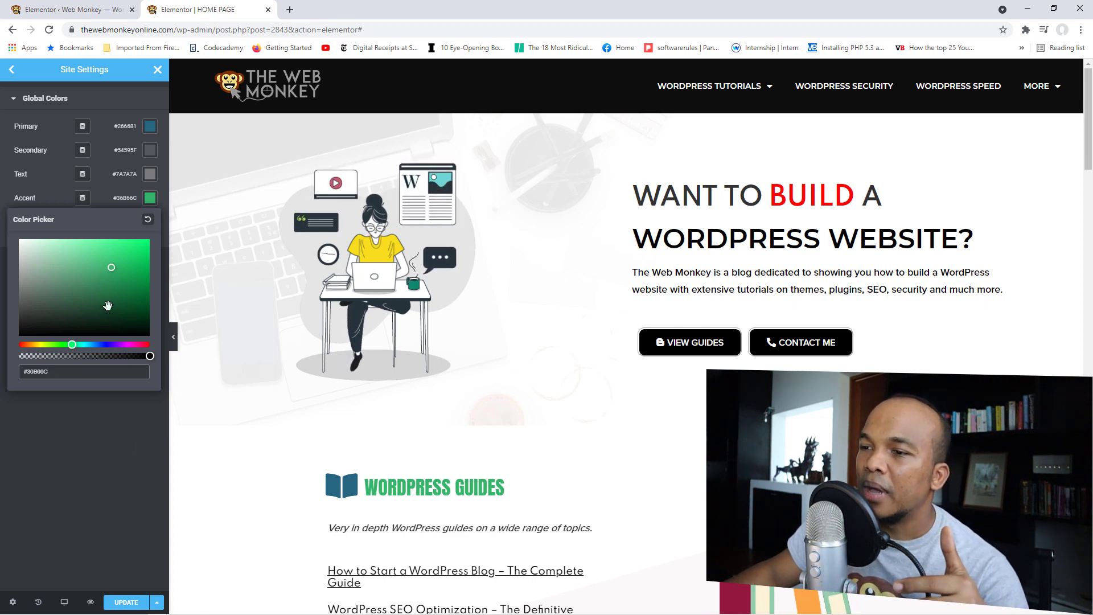
pyautogui.click(125, 603)
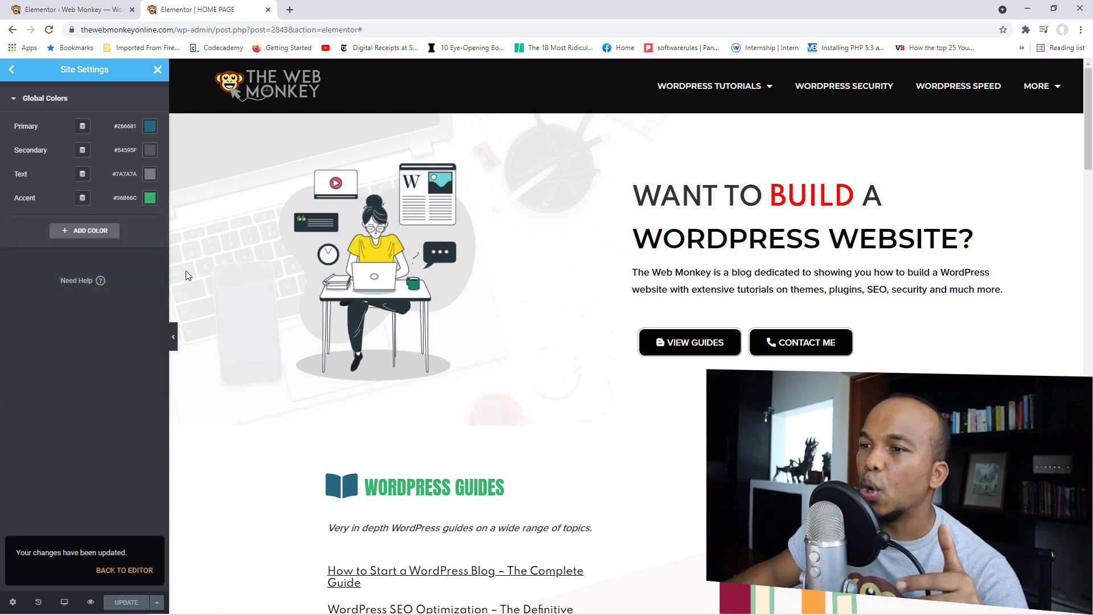
pyautogui.click(157, 69)
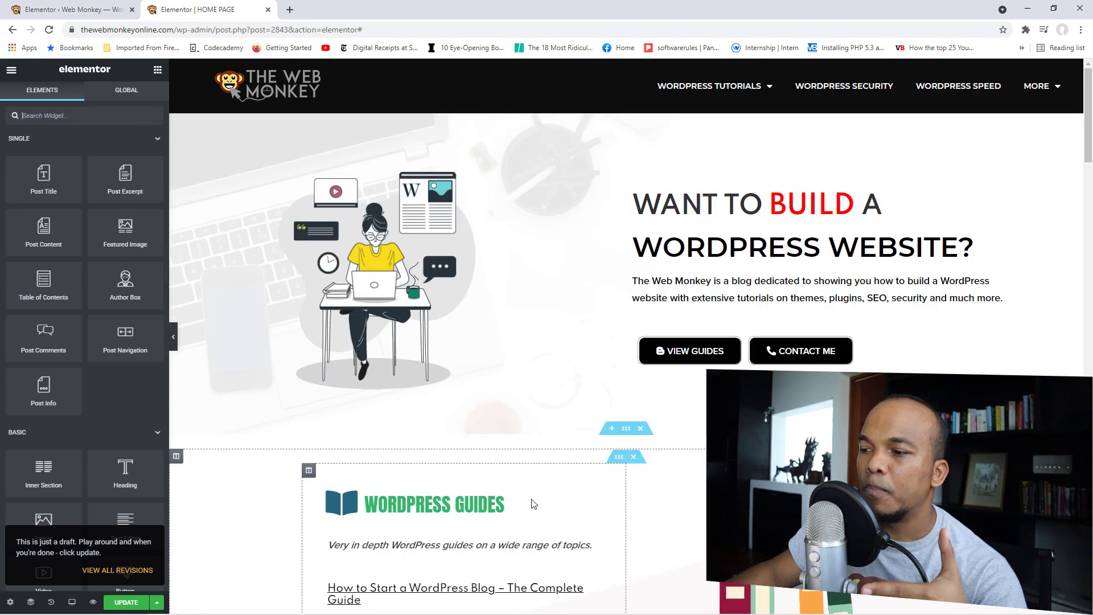
# - Assign the global Primary color to the title of the WordPress Guides icon box and update the page
pyautogui.moveTo(534, 502); pyautogui.dragTo(603, 501)
pyautogui.click(86, 101)
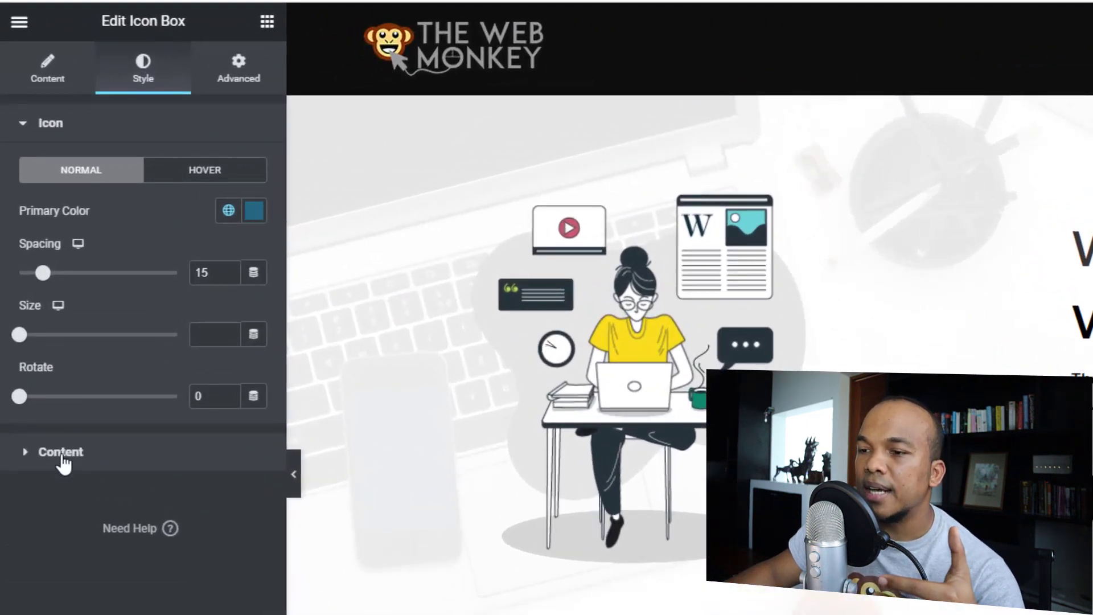
pyautogui.click(63, 453)
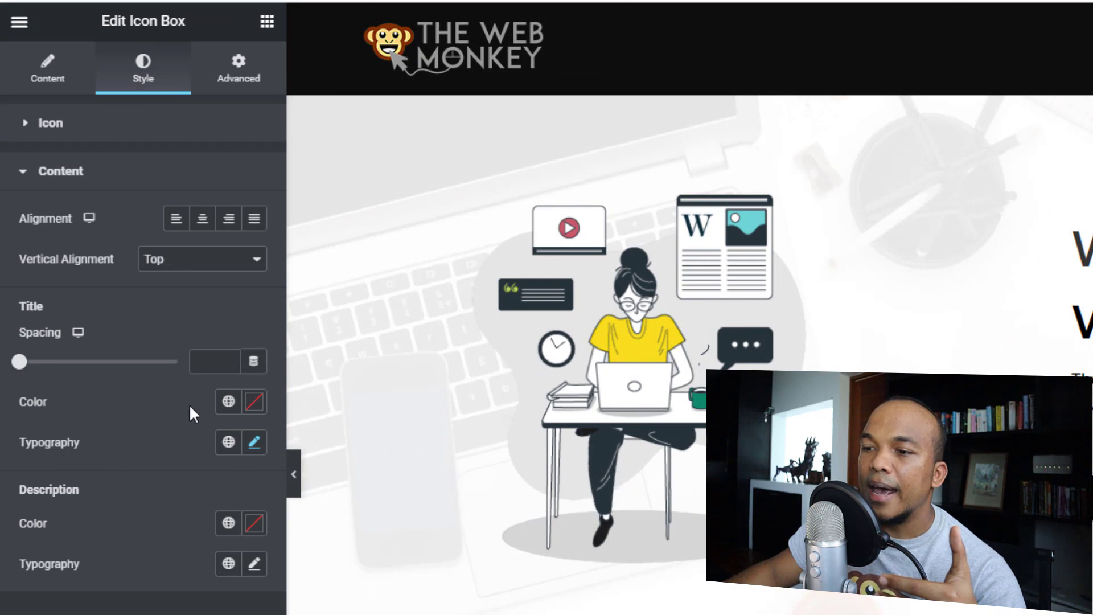
pyautogui.click(229, 402)
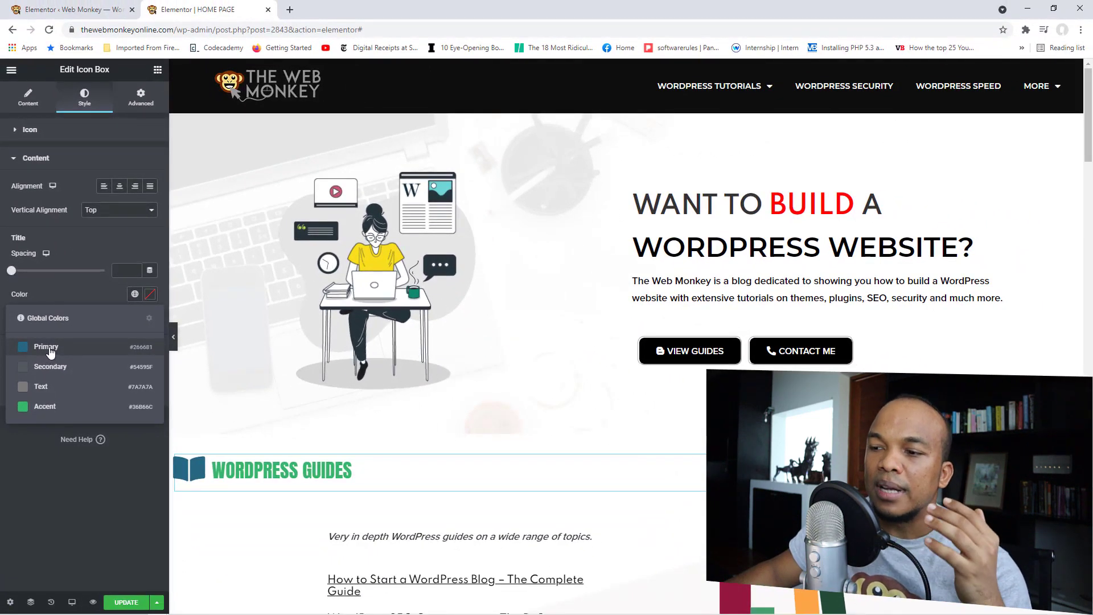
pyautogui.click(47, 347)
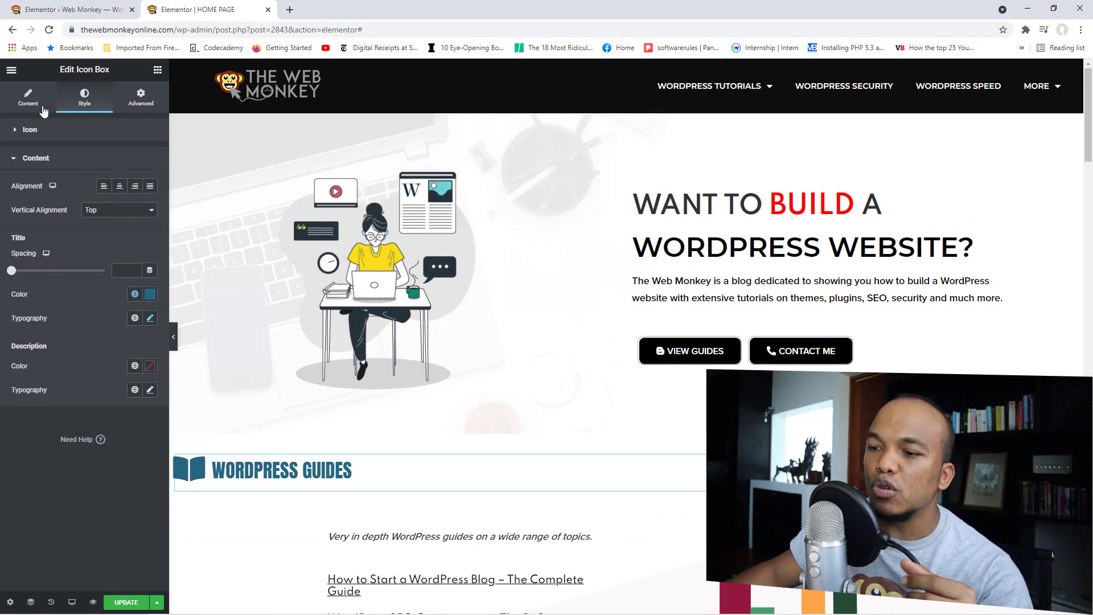
pyautogui.click(125, 603)
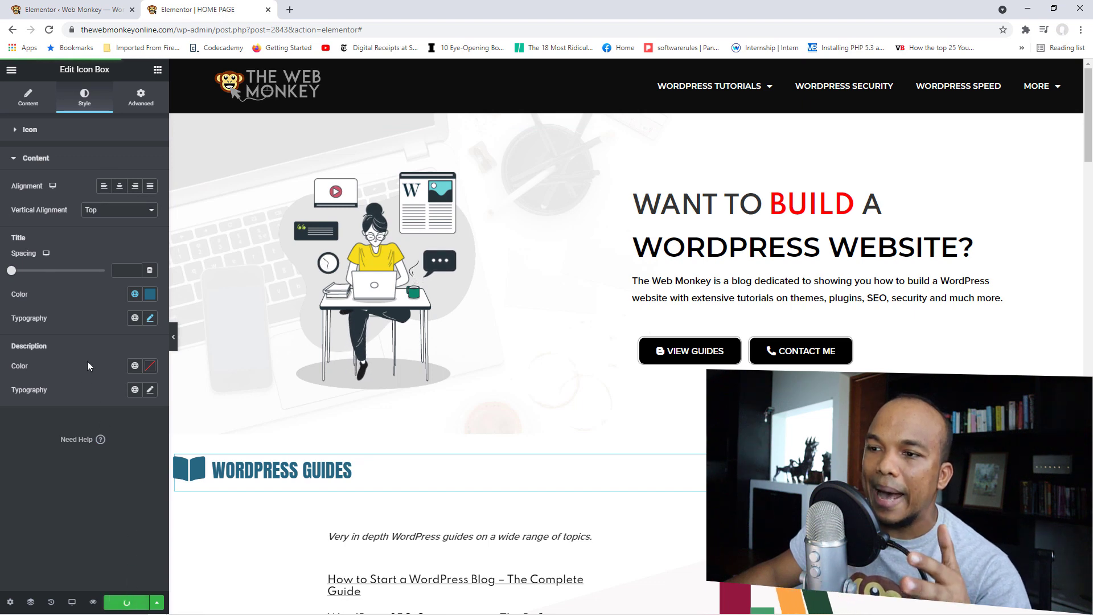
# - Change the global Primary color to pink #DA1786 in the Site Settings
pyautogui.click(12, 70)
pyautogui.click(66, 125)
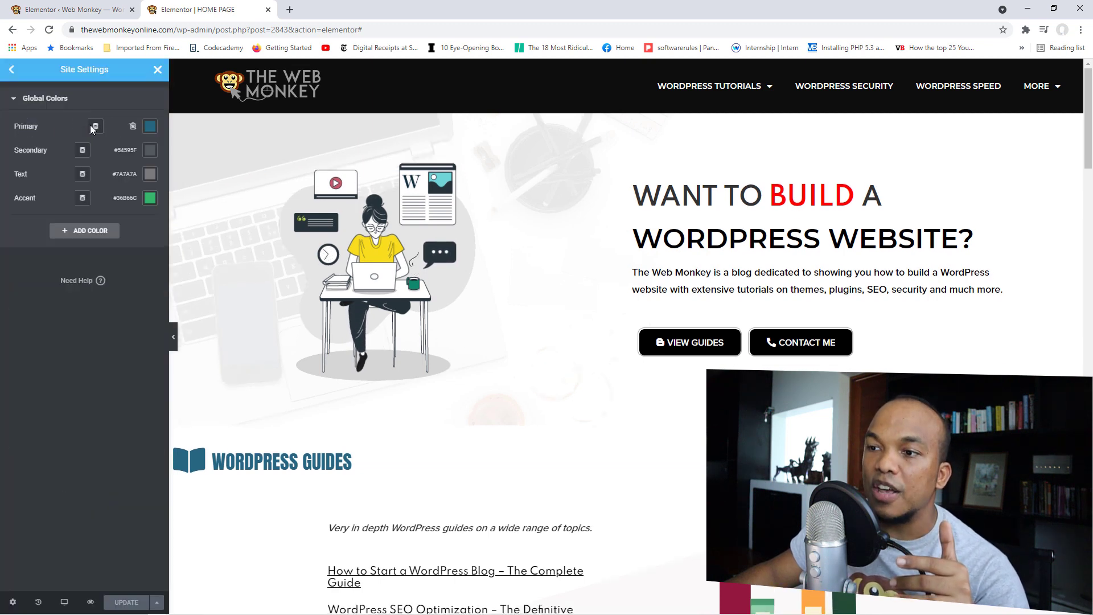
pyautogui.click(150, 126)
pyautogui.click(61, 217)
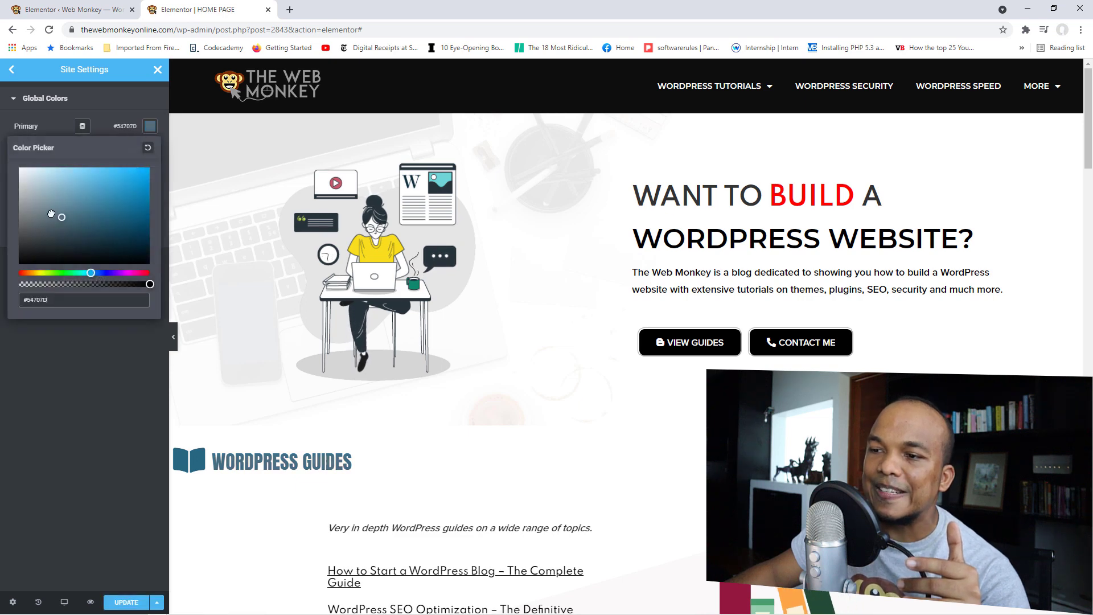
pyautogui.click(48, 211)
pyautogui.moveTo(85, 273); pyautogui.dragTo(137, 273)
pyautogui.click(125, 205)
pyautogui.moveTo(131, 187); pyautogui.dragTo(136, 181)
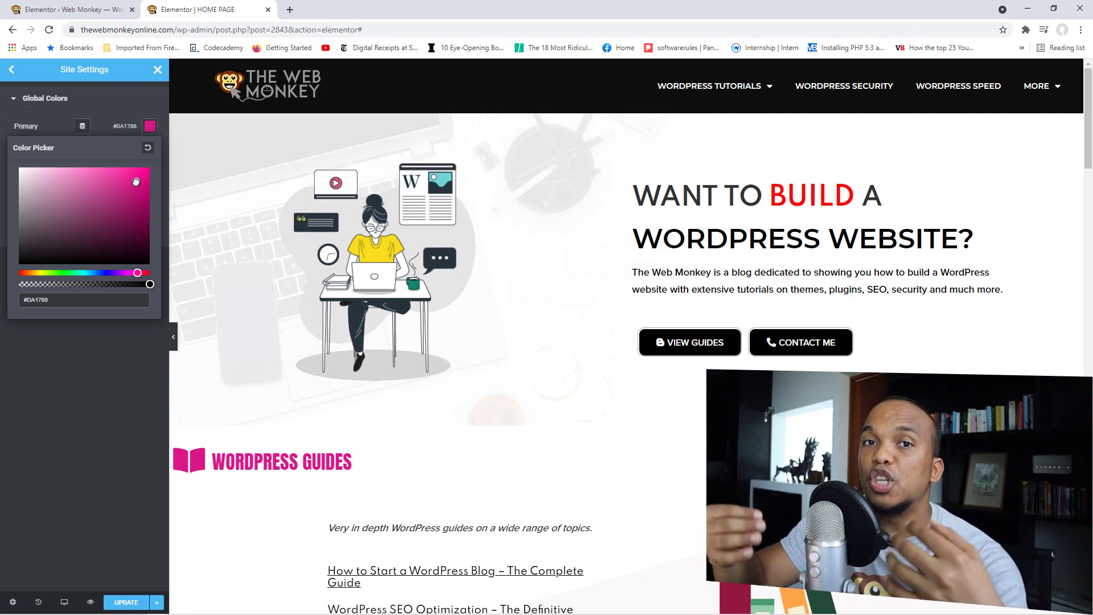
# - Open the Global Fonts settings and look at the typography options of the Primary font
pyautogui.click(10, 78)
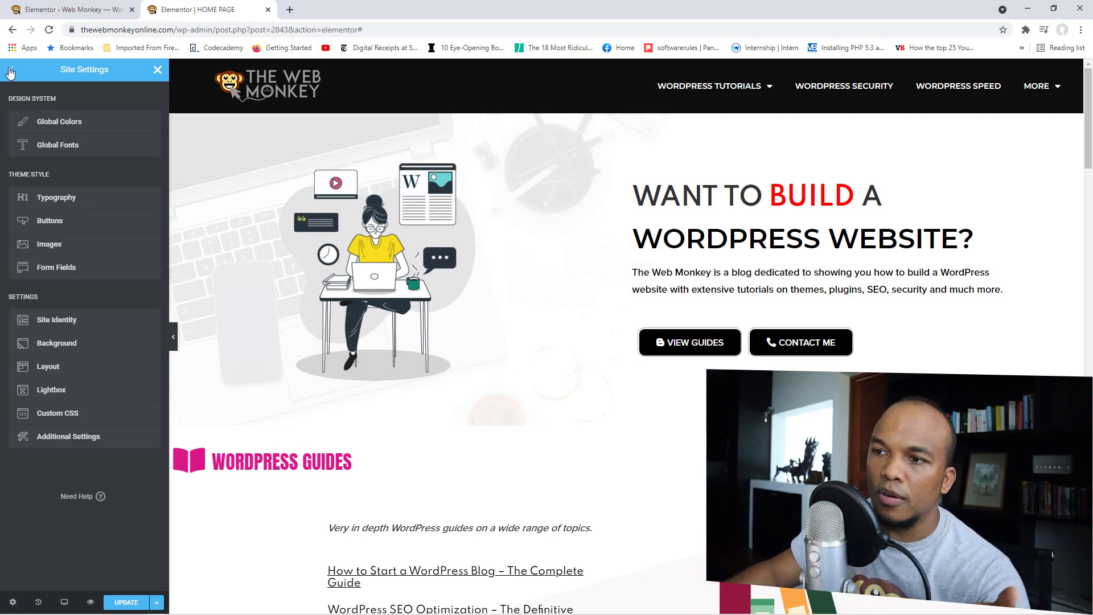
pyautogui.click(61, 146)
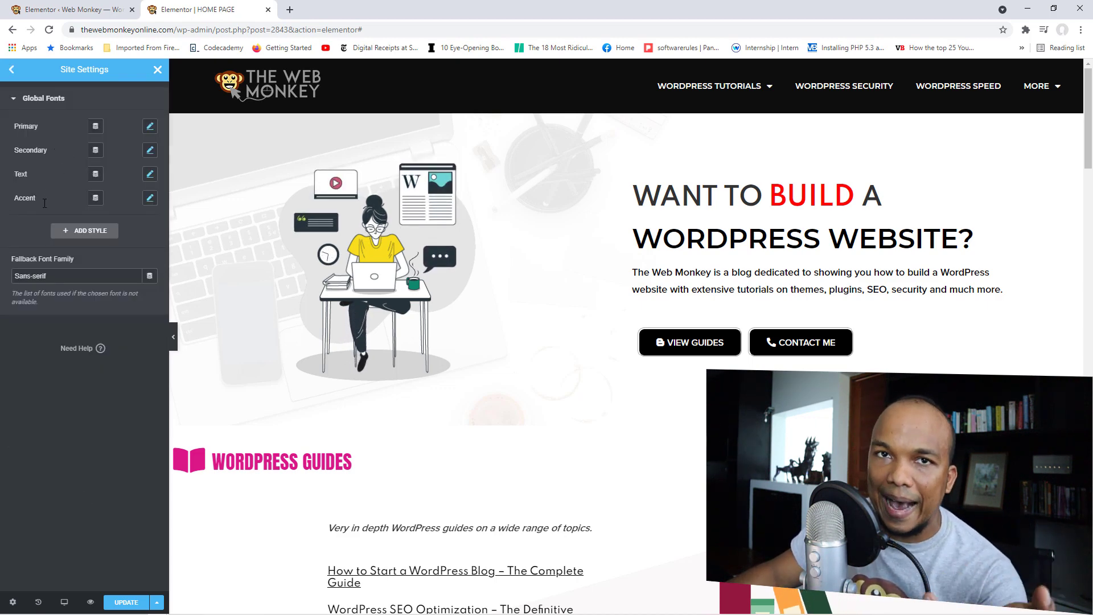
pyautogui.click(150, 127)
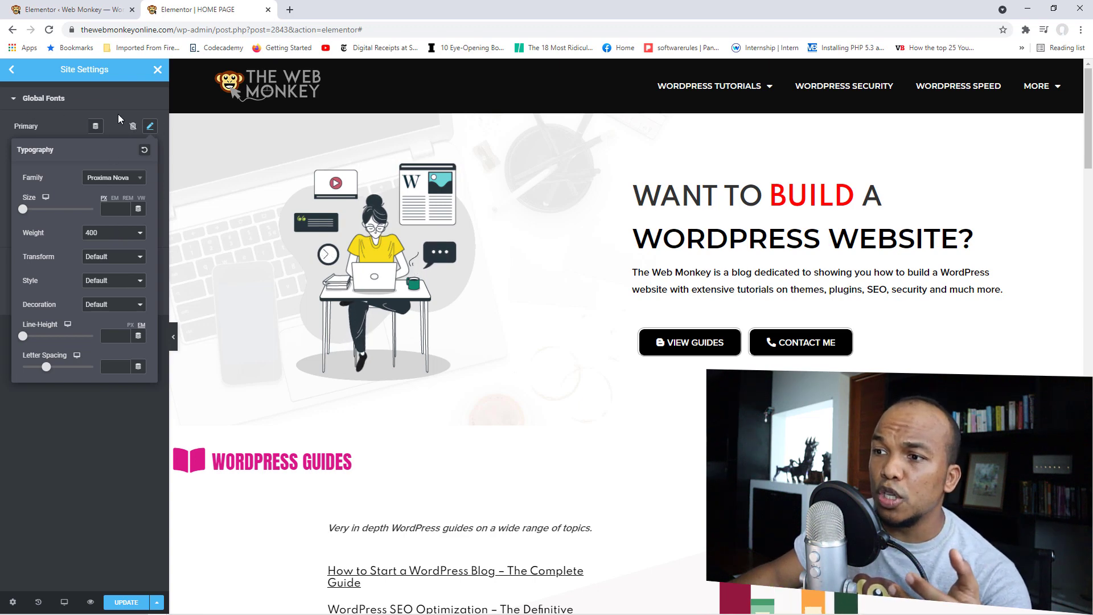
pyautogui.click(49, 98)
pyautogui.click(50, 97)
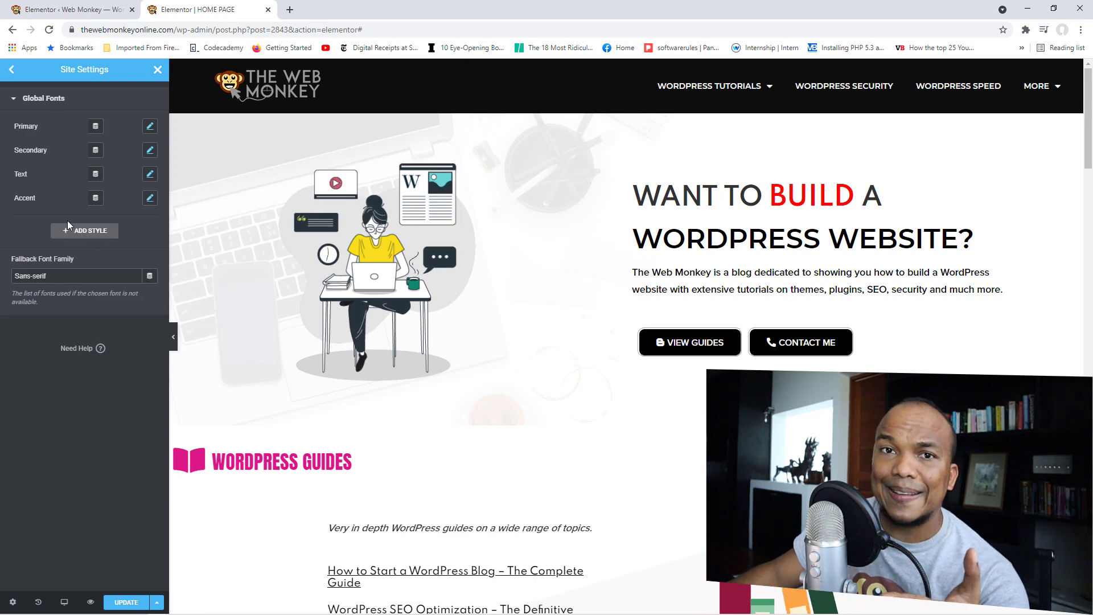
# - Add a new global font style using the Arial family at a size of 68 px
pyautogui.click(82, 231)
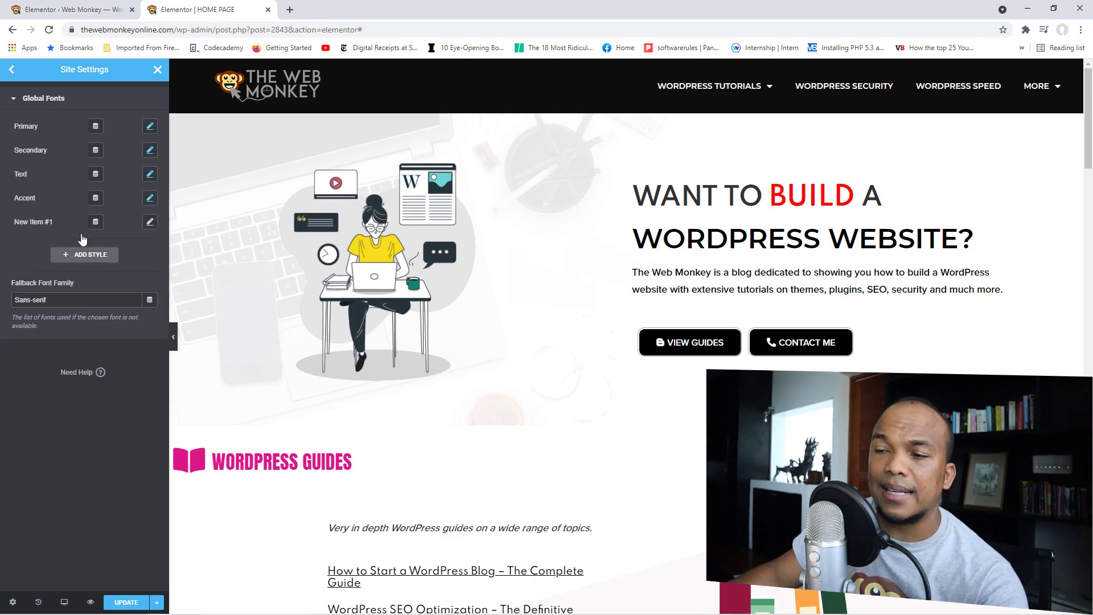
pyautogui.click(151, 223)
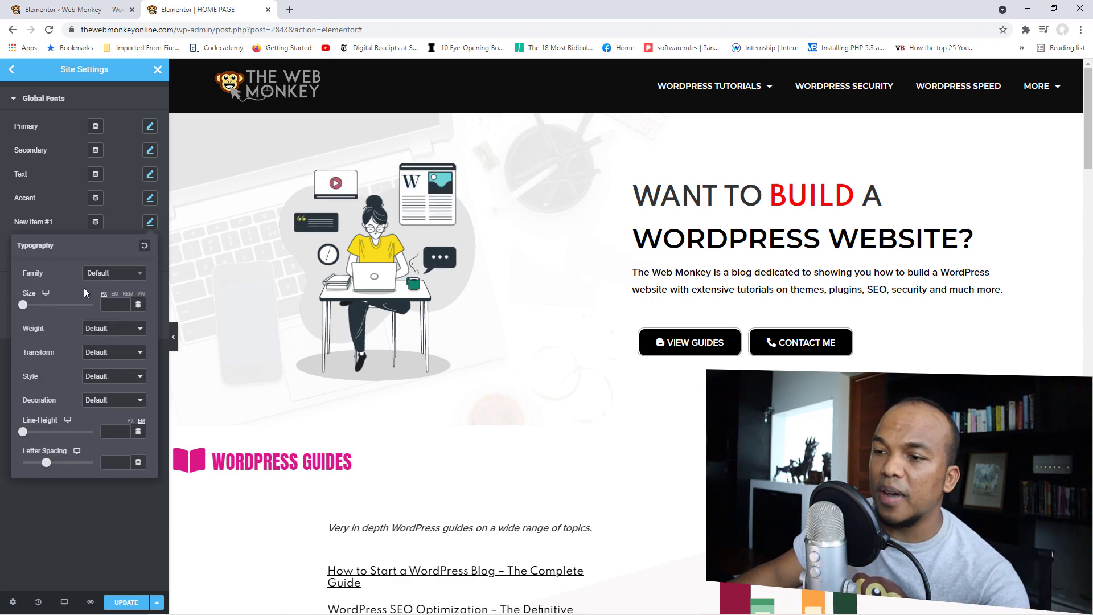
pyautogui.click(50, 306)
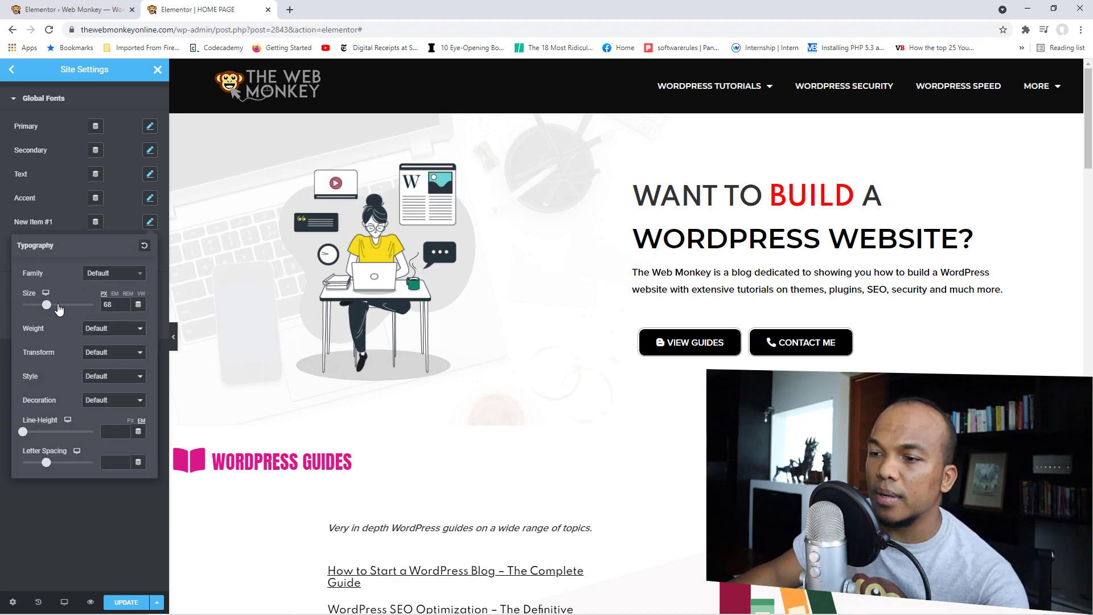
pyautogui.click(118, 277)
pyautogui.click(104, 360)
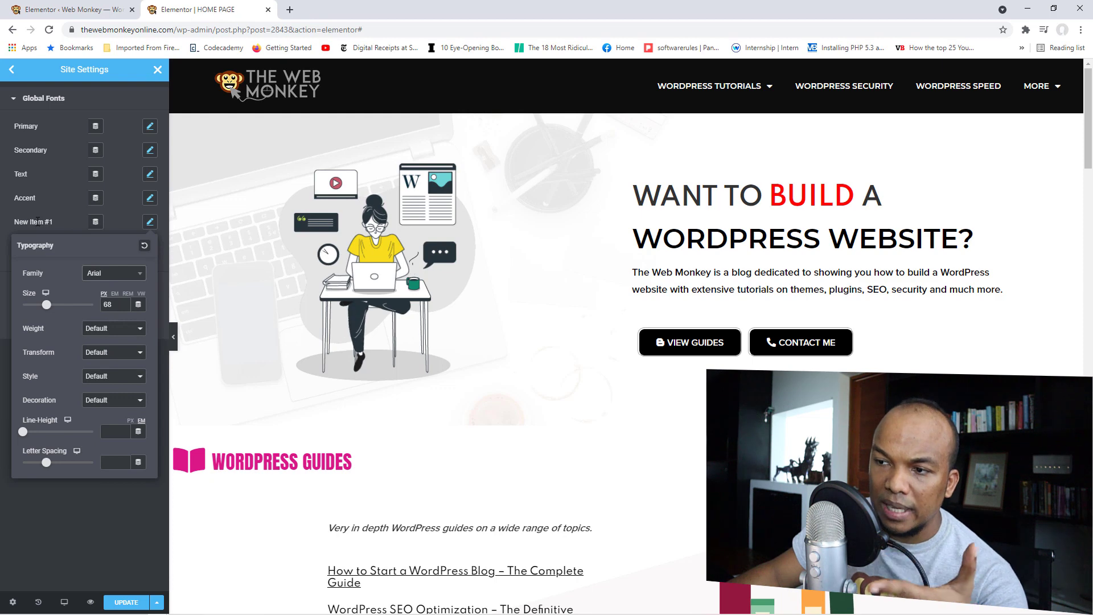
# - Rename the new global font style to Personal
pyautogui.click(38, 221)
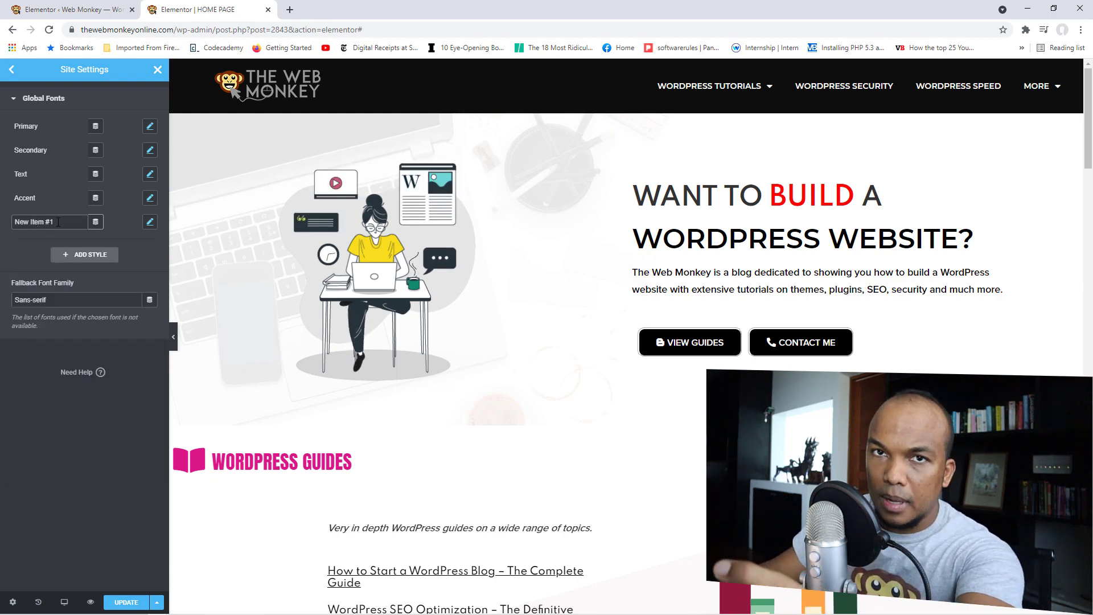
pyautogui.moveTo(58, 222); pyautogui.dragTo(9, 222)
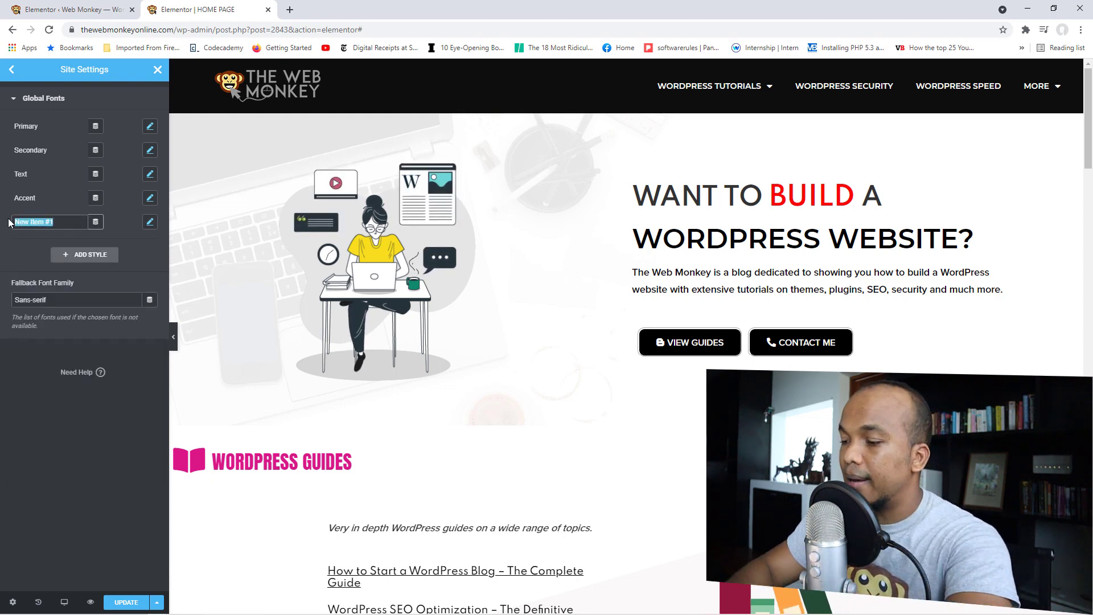
pyautogui.write('Persona')
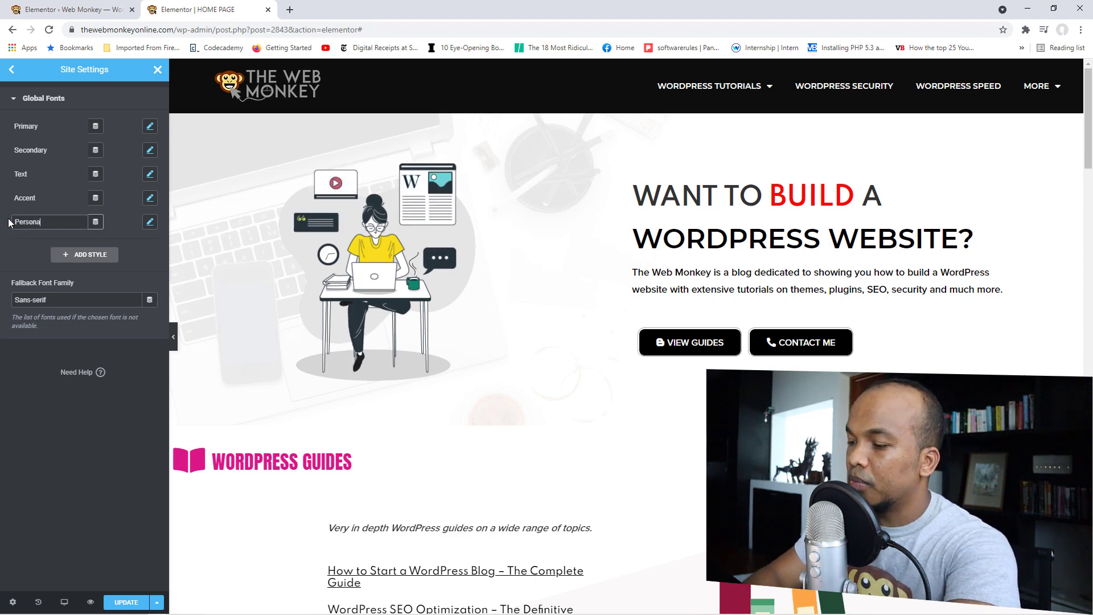
pyautogui.write('l')
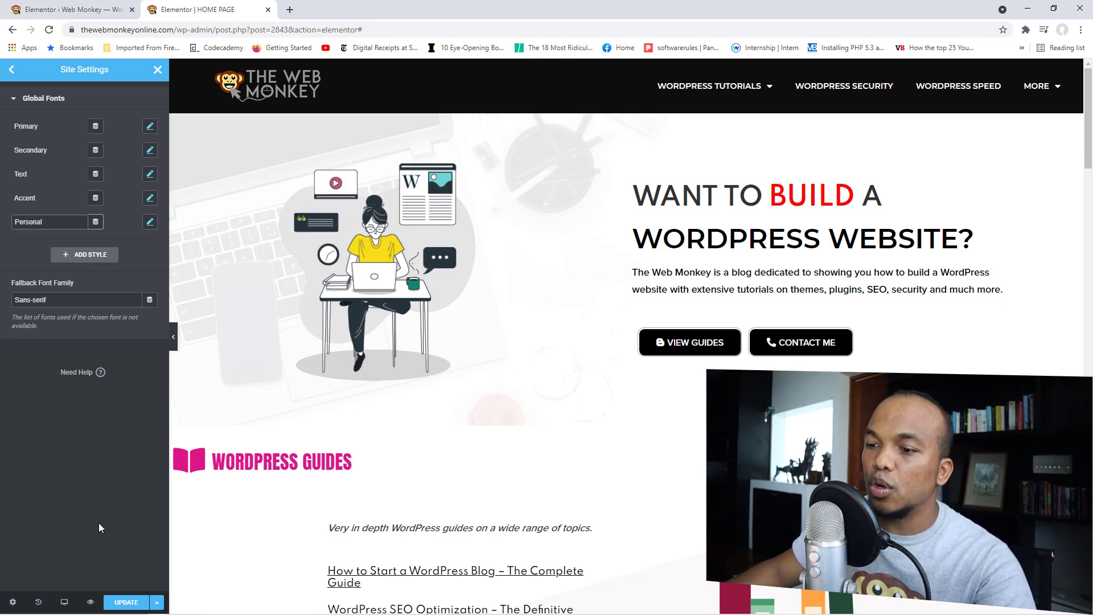
# - Go back to the Global Colors settings, save the site settings changes and return to the widget list
pyautogui.click(11, 70)
pyautogui.click(72, 125)
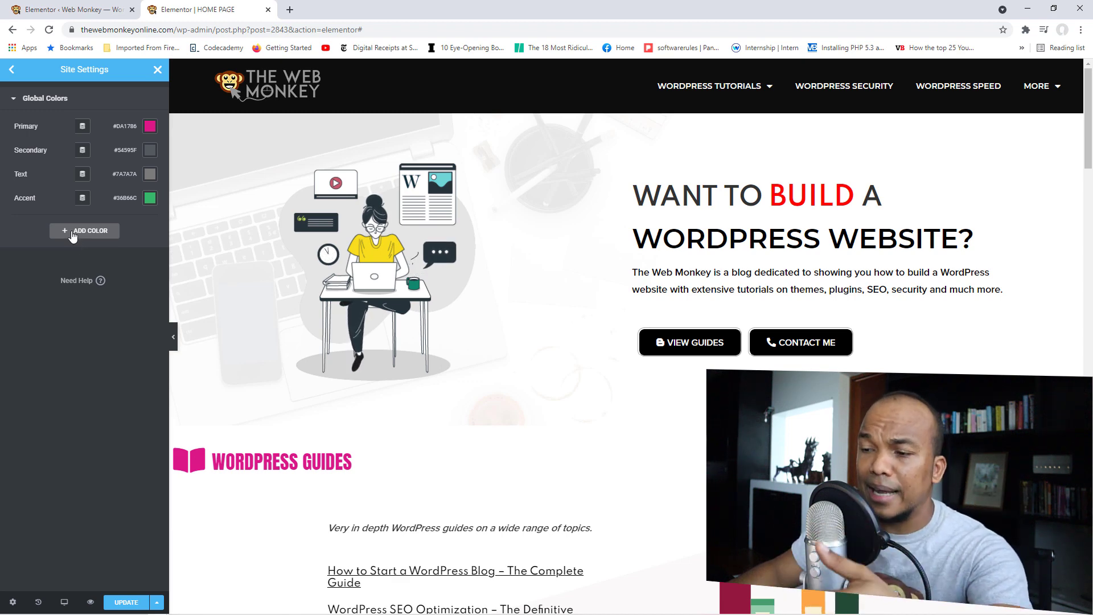
pyautogui.click(124, 602)
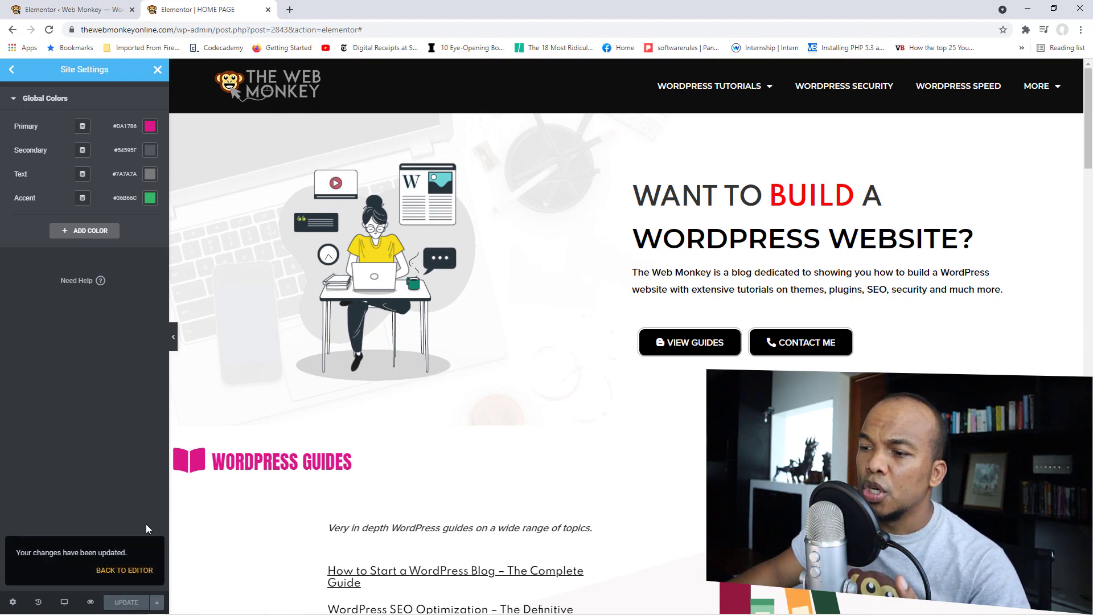
pyautogui.click(152, 73)
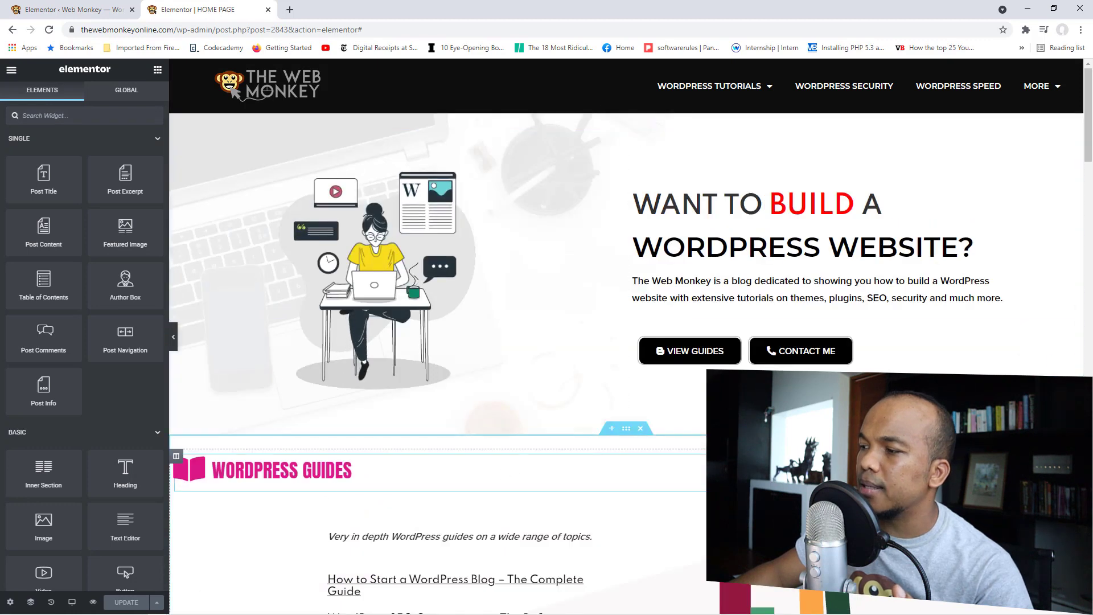
# - Recolor the WORDPRESS GUIDES icon box title to mauve #A28997 and save that color as a new global color
pyautogui.click(282, 471)
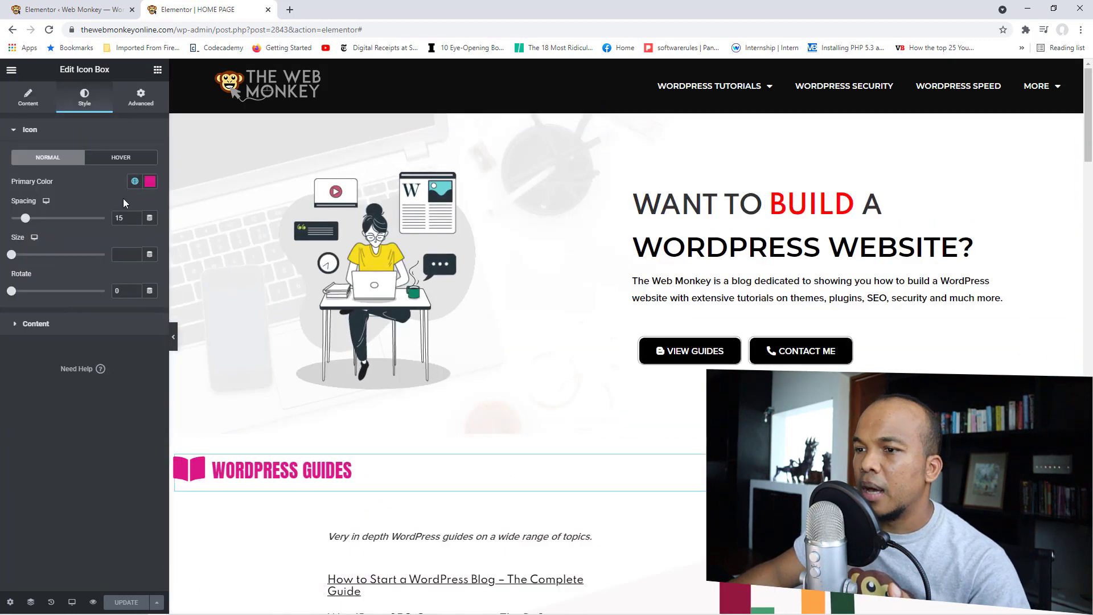
pyautogui.click(36, 323)
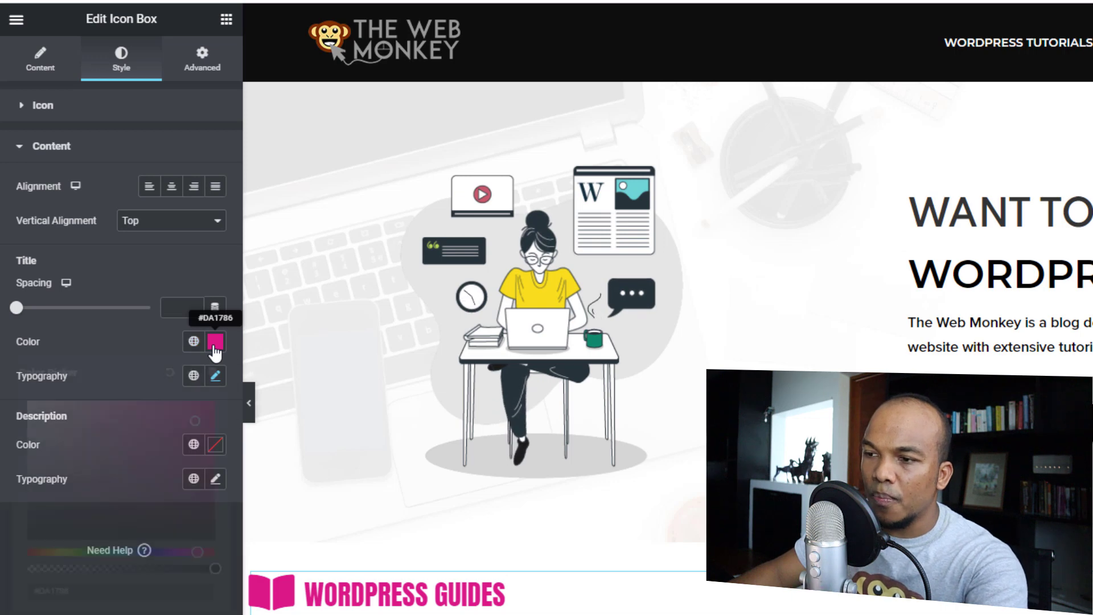
pyautogui.click(216, 341)
pyautogui.moveTo(192, 420)
pyautogui.mouseDown()
pyautogui.moveTo(185, 454)
pyautogui.moveTo(126, 472)
pyautogui.moveTo(78, 430)
pyautogui.moveTo(56, 452)
pyautogui.mouseUp()
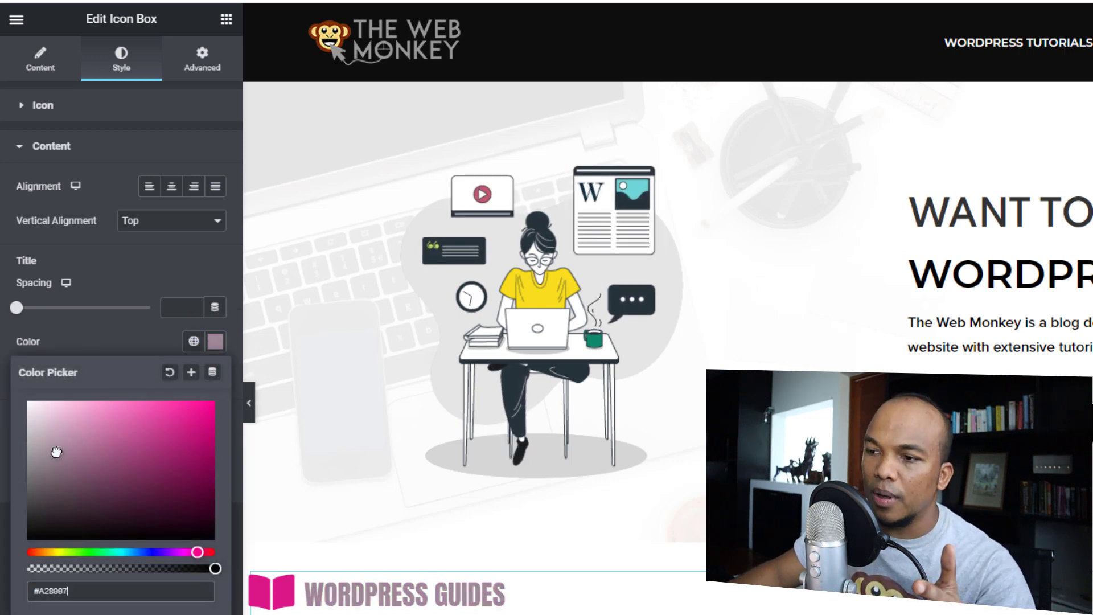
pyautogui.click(191, 373)
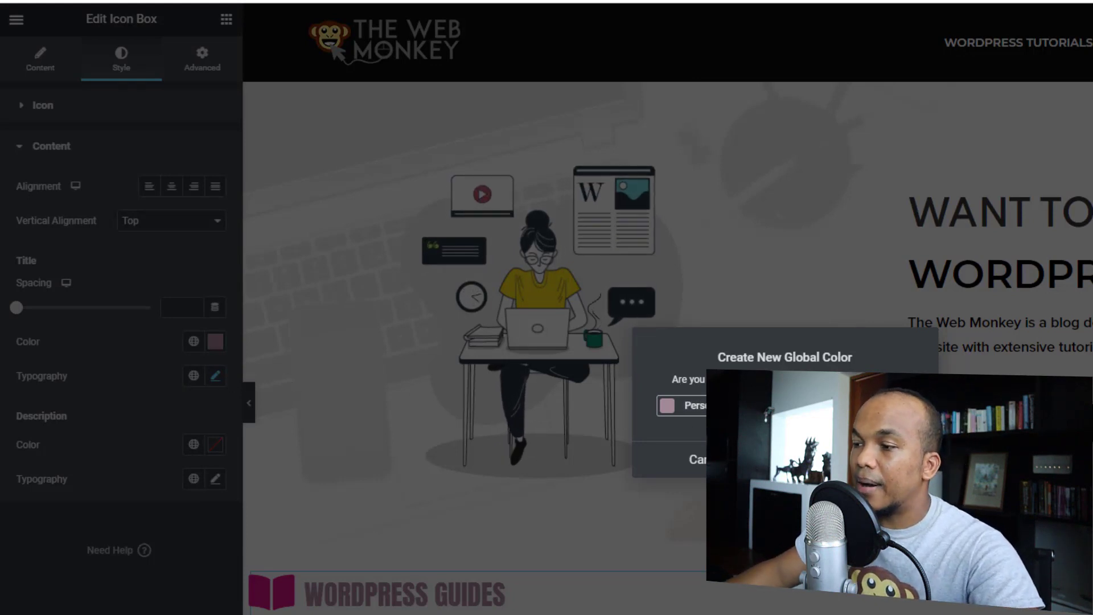
pyautogui.press('Return')
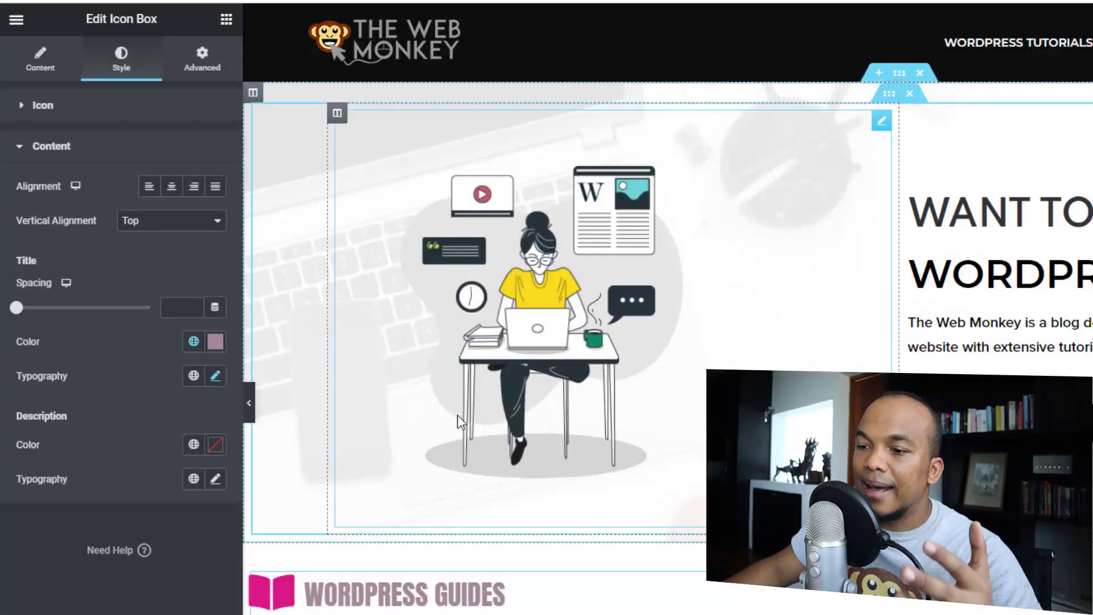
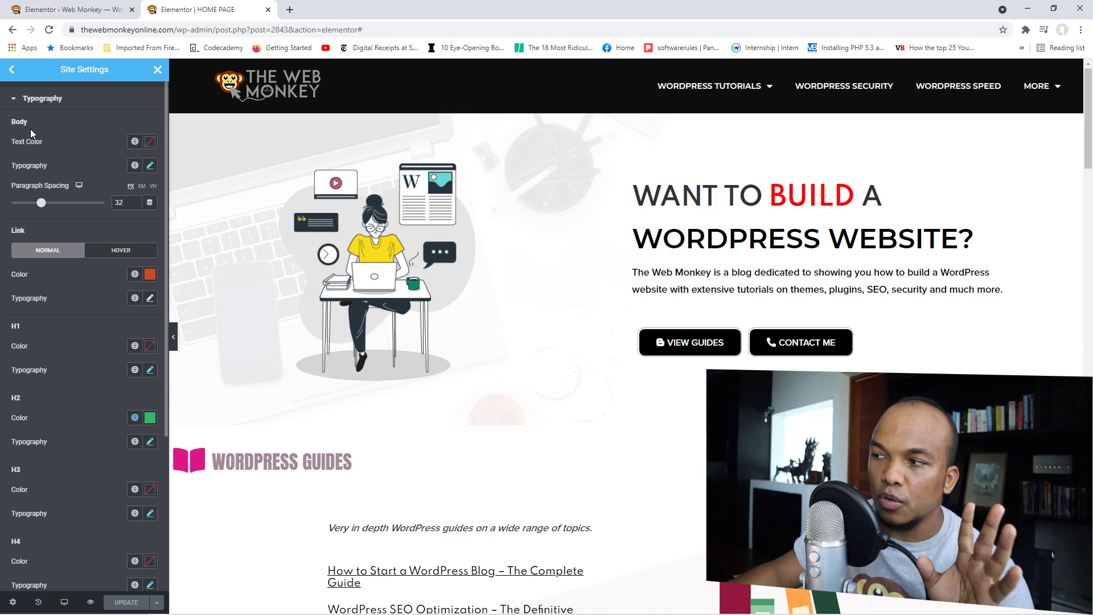
# - Leave the Site Settings and adjust the title font size in the typography of the WORDPRESS SPEED icon box
pyautogui.moveTo(1086, 112); pyautogui.dragTo(1086, 239)
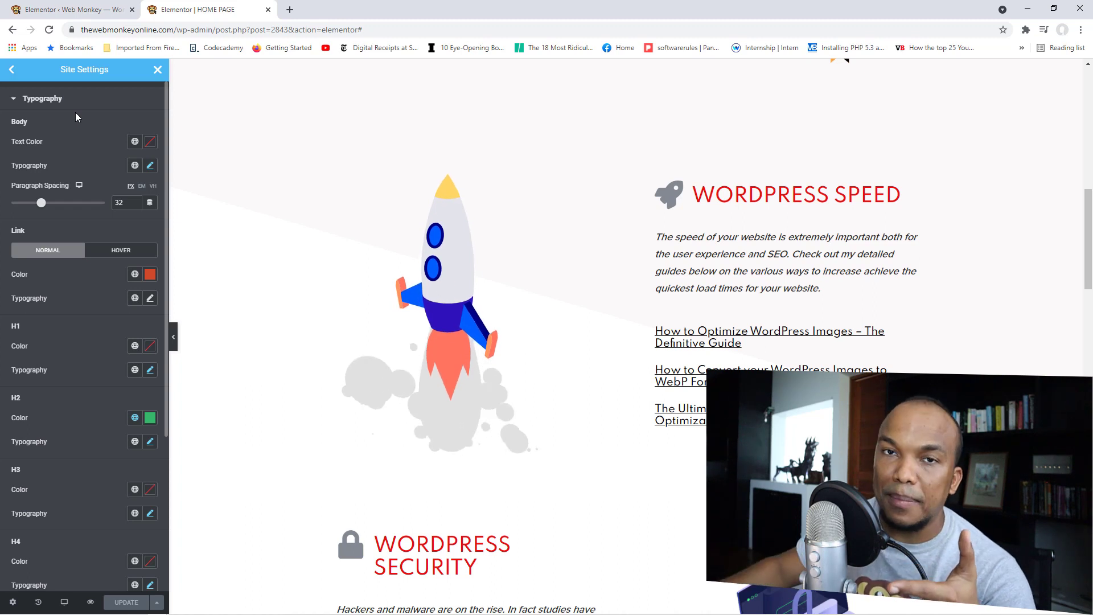
pyautogui.click(157, 69)
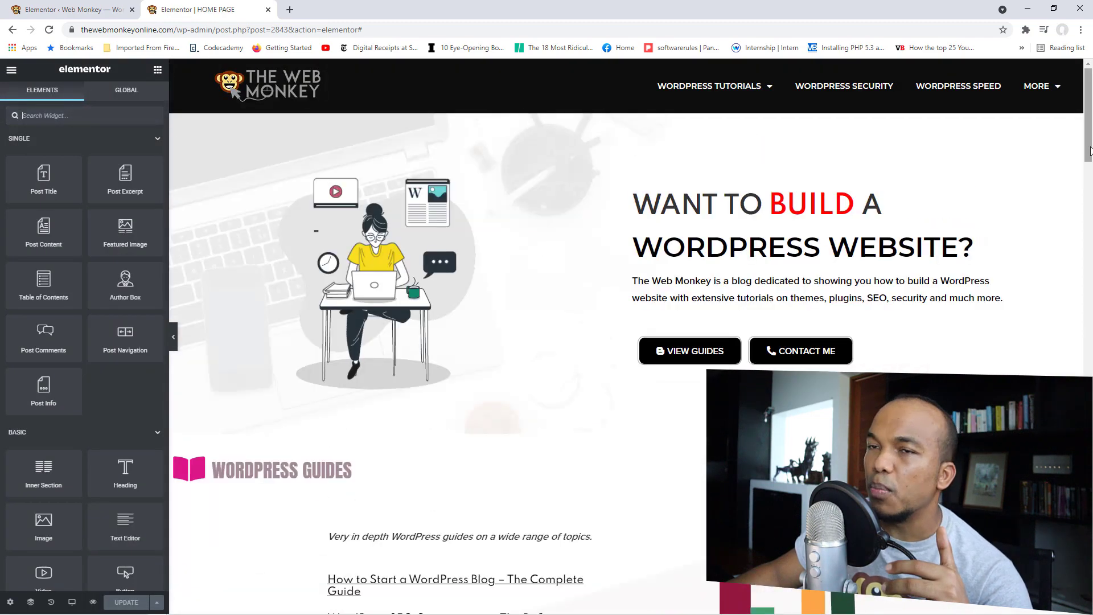
pyautogui.scroll(-10, 1075, 258)
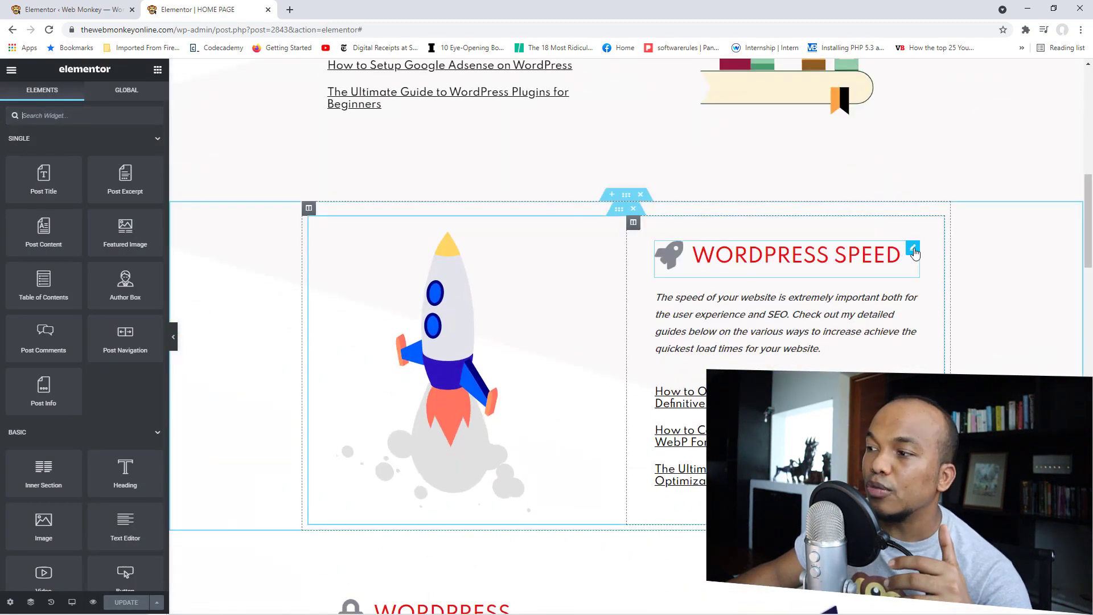
pyautogui.click(913, 248)
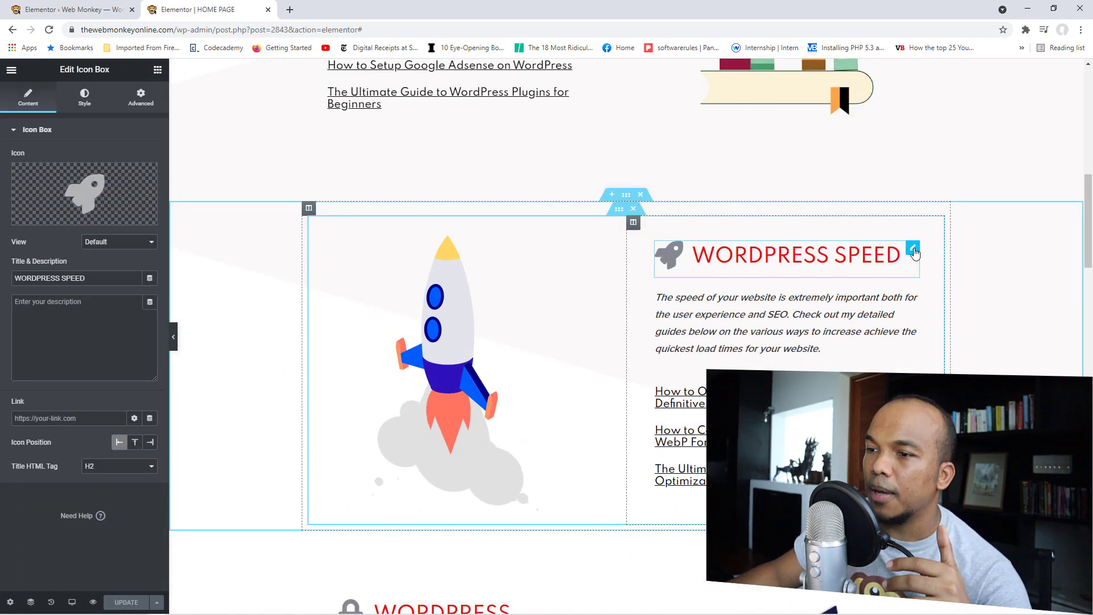
pyautogui.click(85, 96)
pyautogui.click(49, 325)
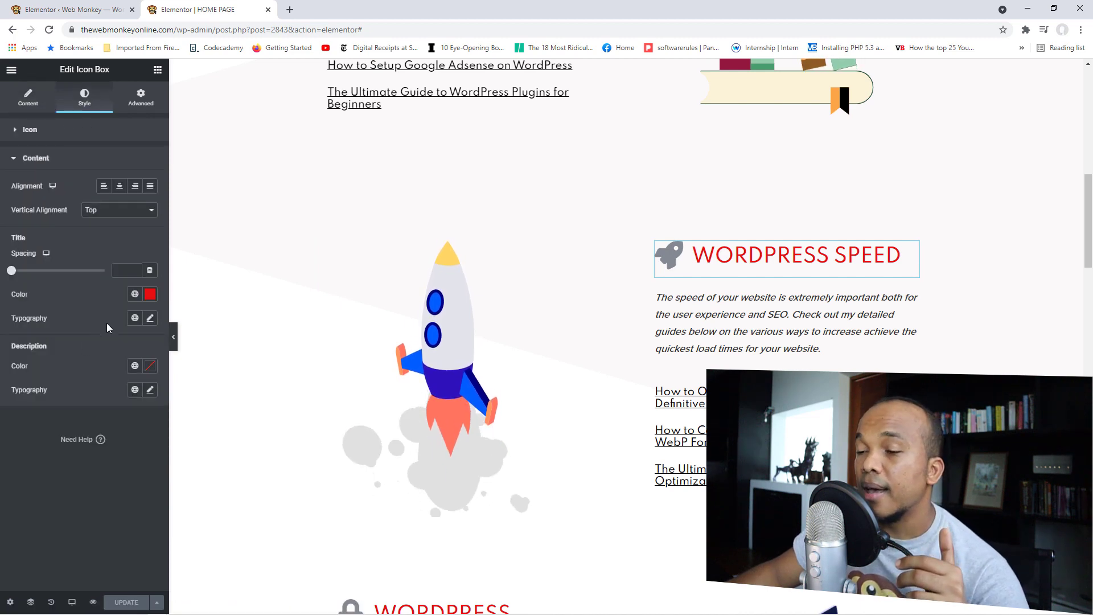
pyautogui.click(150, 319)
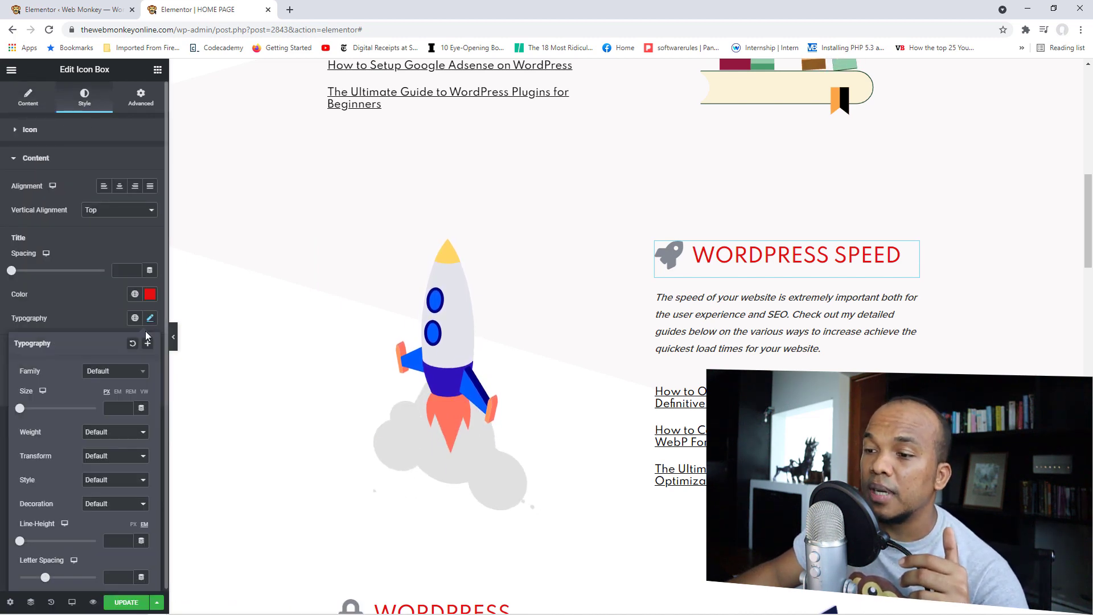
pyautogui.moveTo(20, 410); pyautogui.dragTo(25, 413)
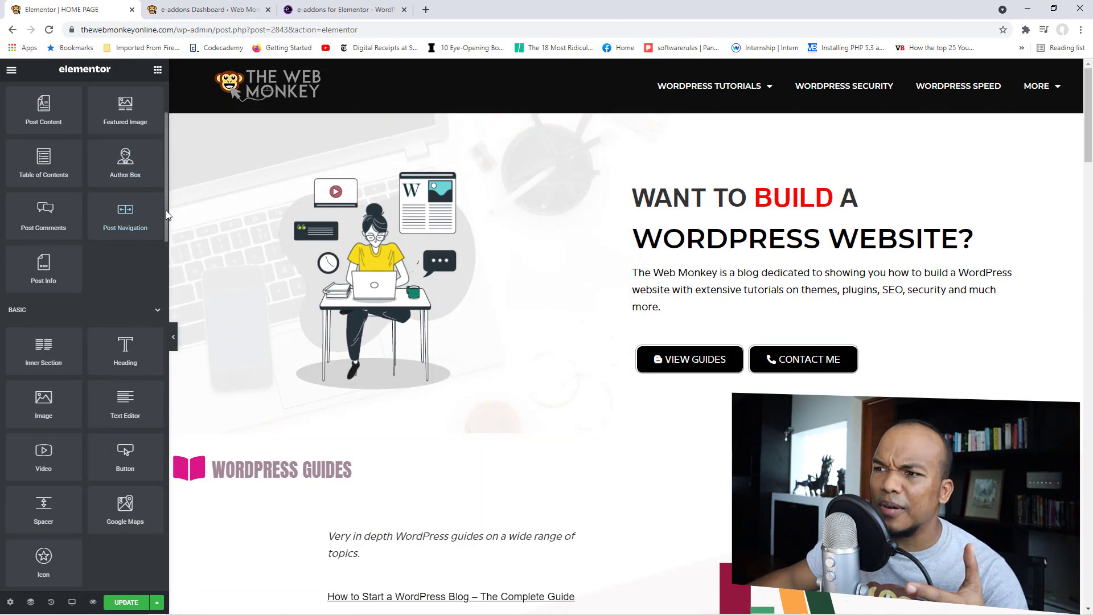
# - Look through the Basic and Pro widgets available in the Elementor widget list
pyautogui.scroll(-3, 160, 216)
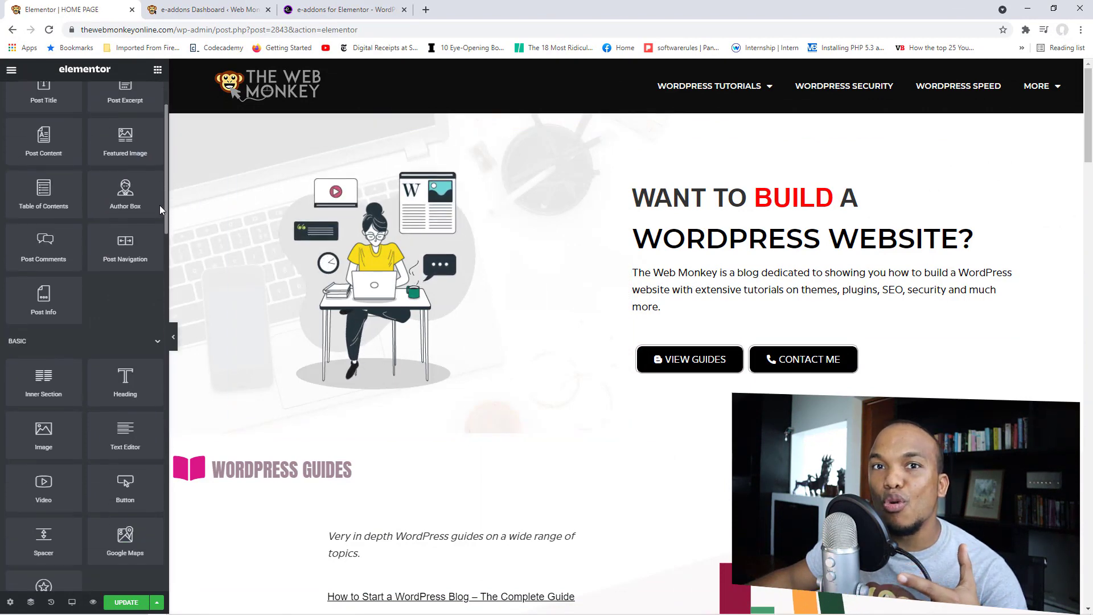
pyautogui.scroll(-4, 151, 239)
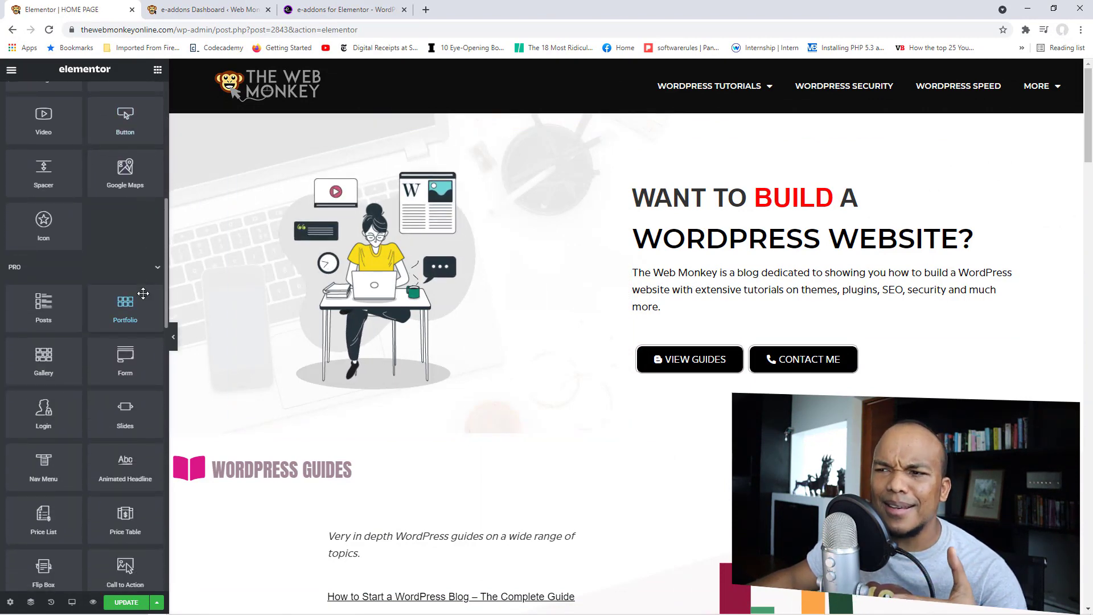
pyautogui.scroll(-5, 143, 293)
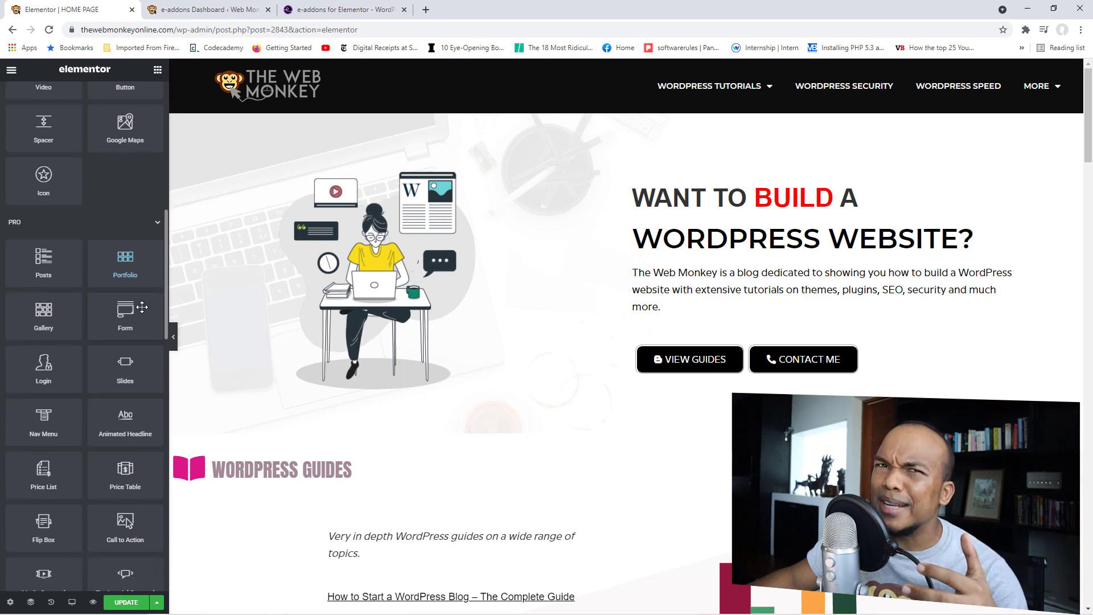
pyautogui.scroll(-3, 138, 369)
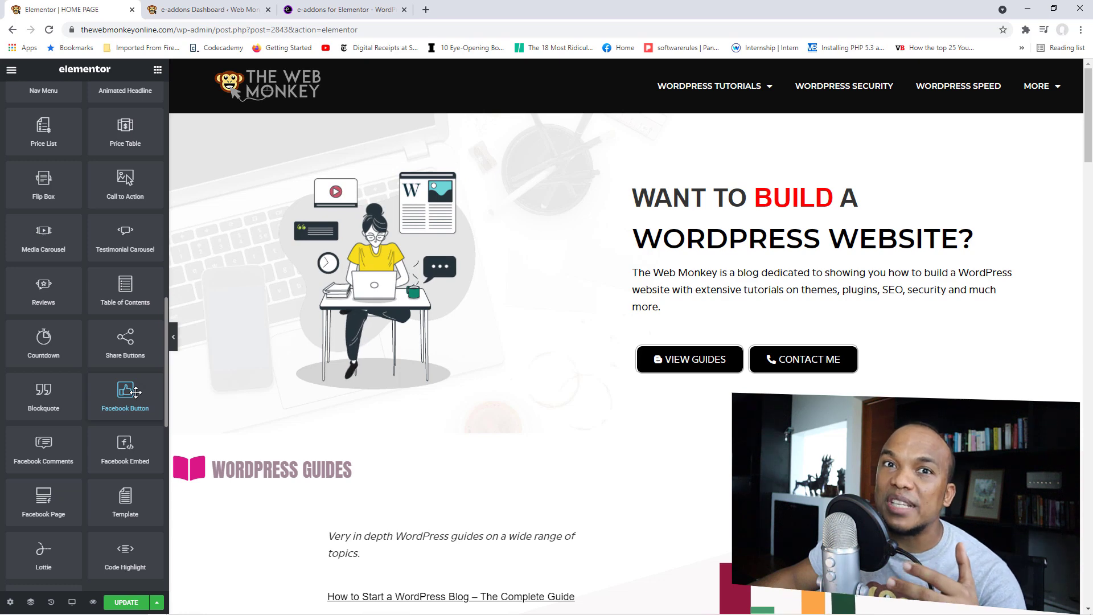
pyautogui.scroll(5, 136, 392)
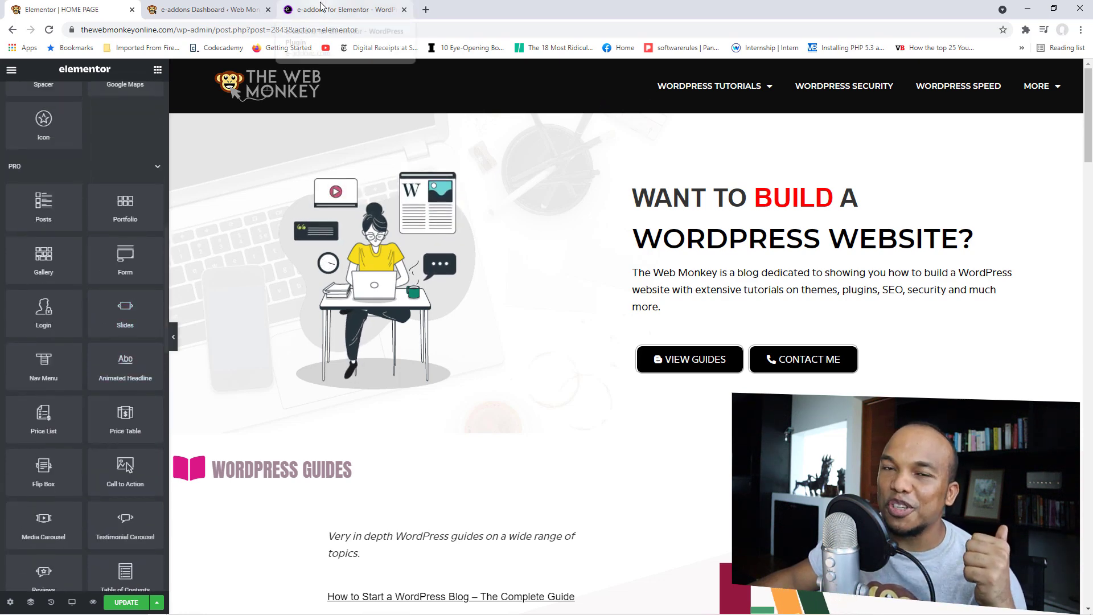
# - Install the free E-Addons EDITOR for Elementor addon from the e-addons dashboard in WordPress and enable it
pyautogui.click(321, 8)
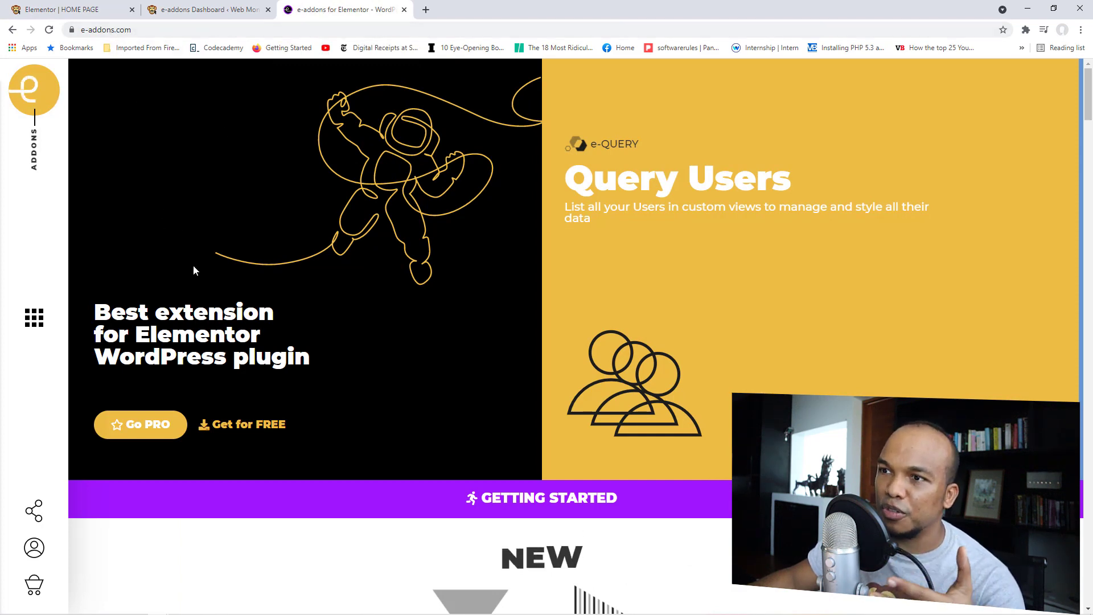
pyautogui.click(200, 5)
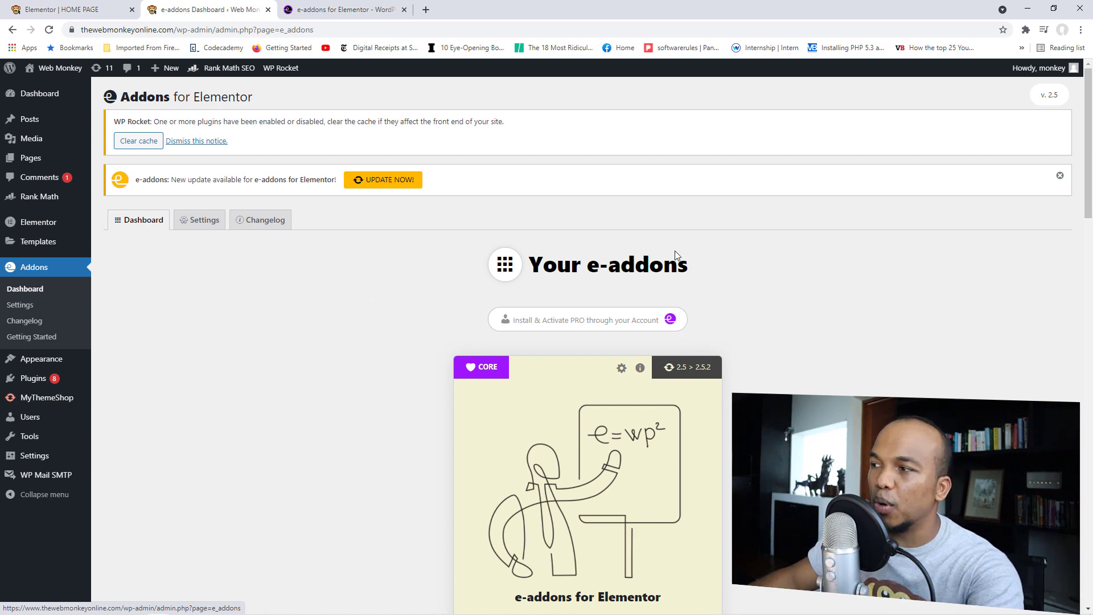
pyautogui.moveTo(1088, 121); pyautogui.dragTo(1085, 331)
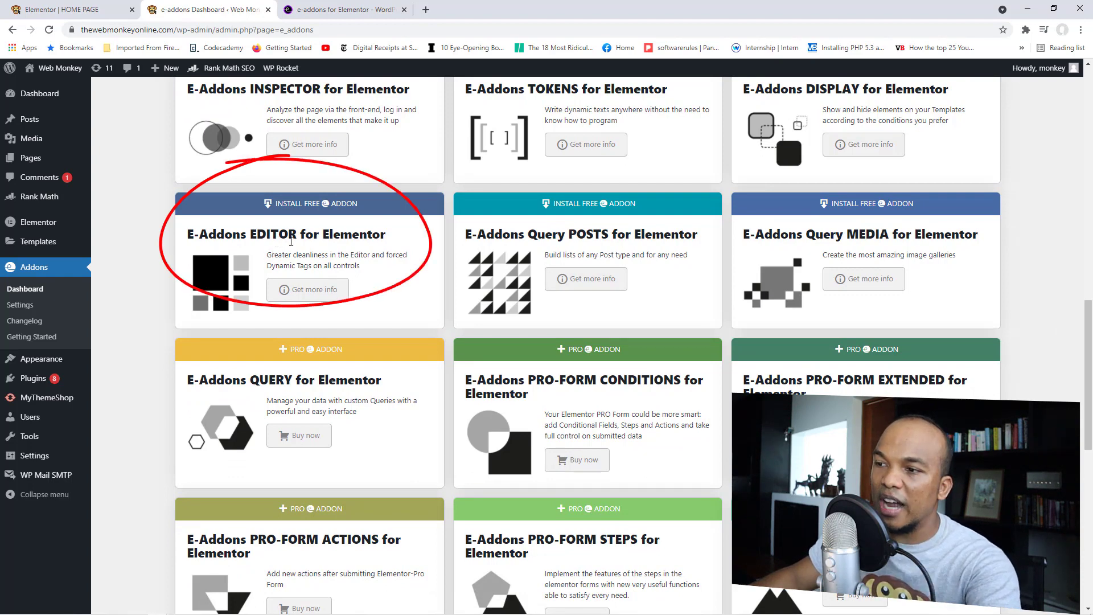
pyautogui.click(297, 212)
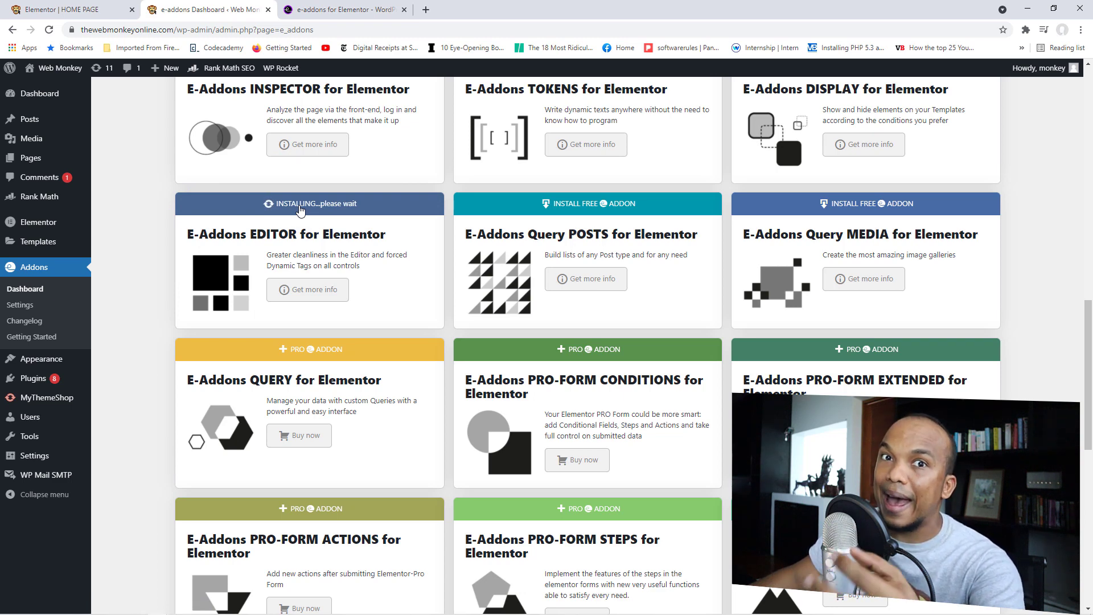
pyautogui.scroll(1, 1089, 312)
pyautogui.moveTo(1090, 312); pyautogui.dragTo(1067, 163)
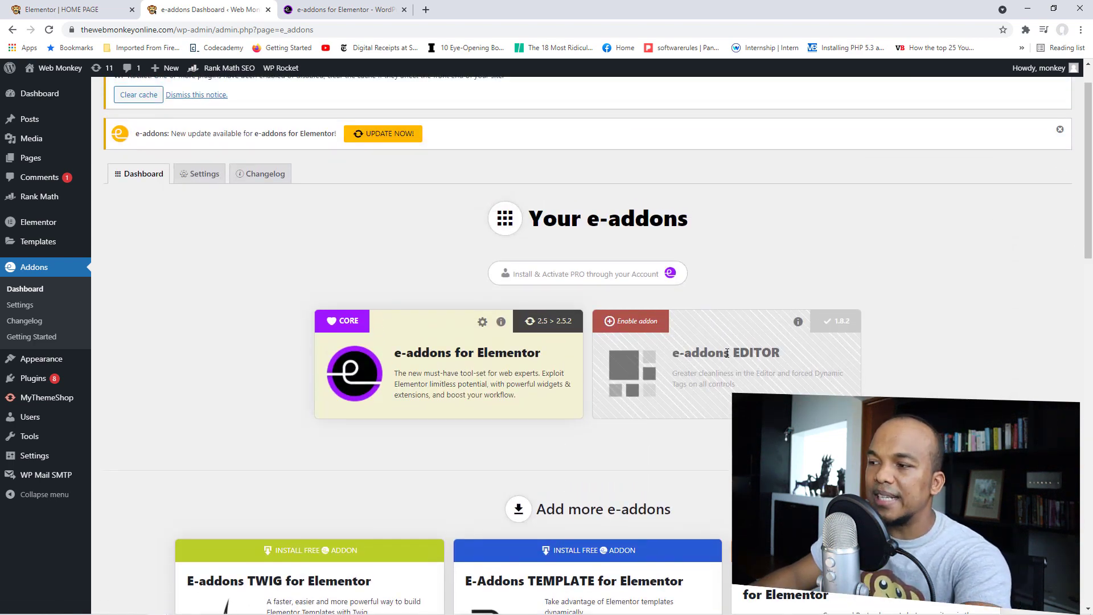
pyautogui.click(630, 322)
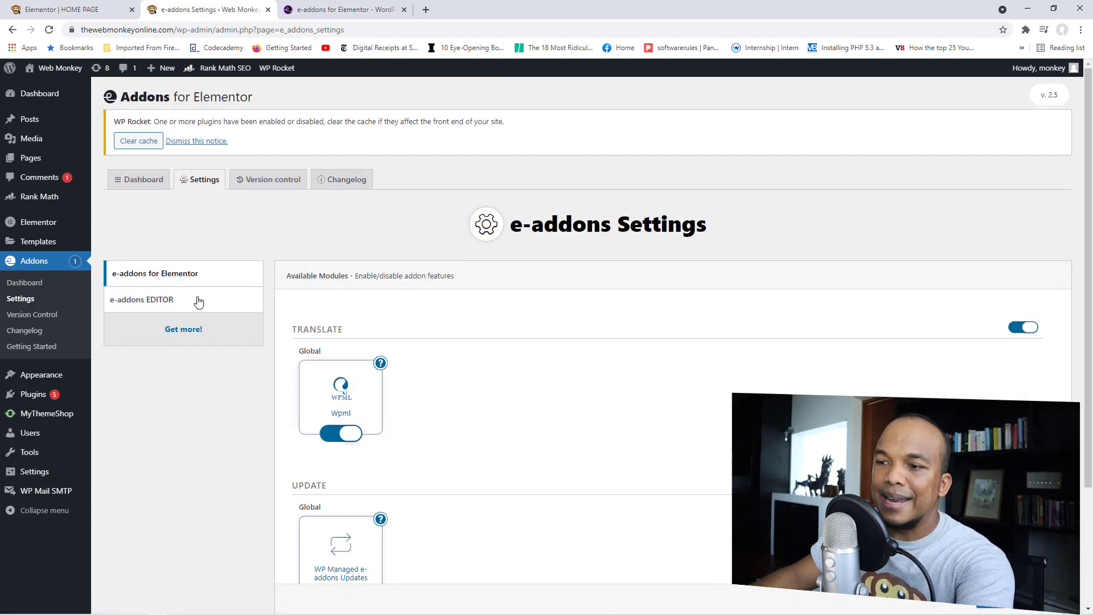
# - Disable the HTML and Icon Box widgets in the e-addons EDITOR settings, save, and return to the home page in the Elementor editor
pyautogui.click(143, 305)
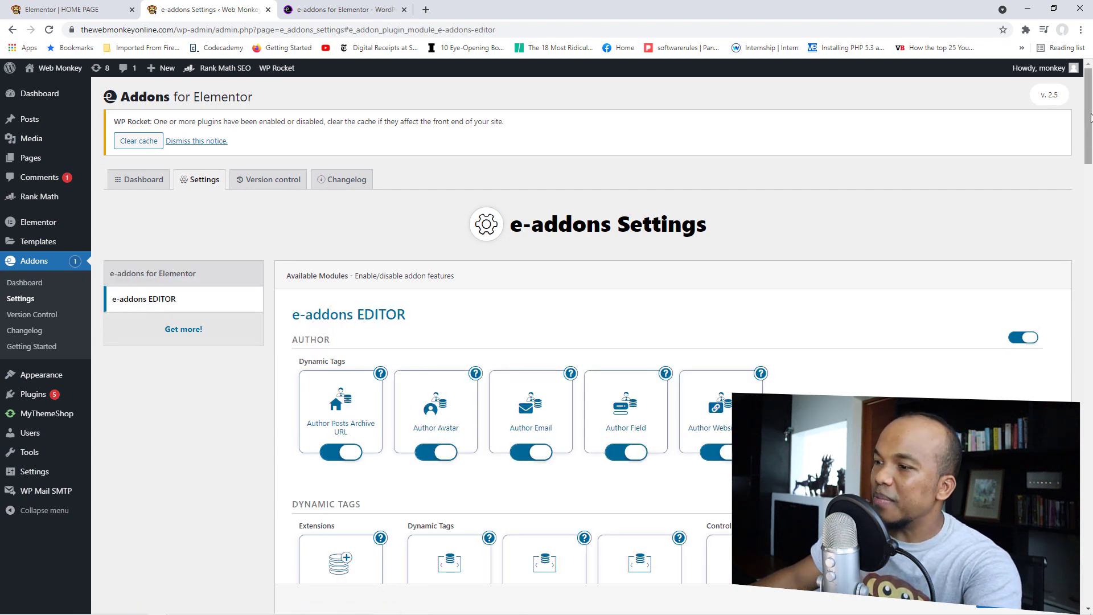
pyautogui.scroll(-1, 1088, 131)
pyautogui.moveTo(1088, 131); pyautogui.dragTo(1060, 442)
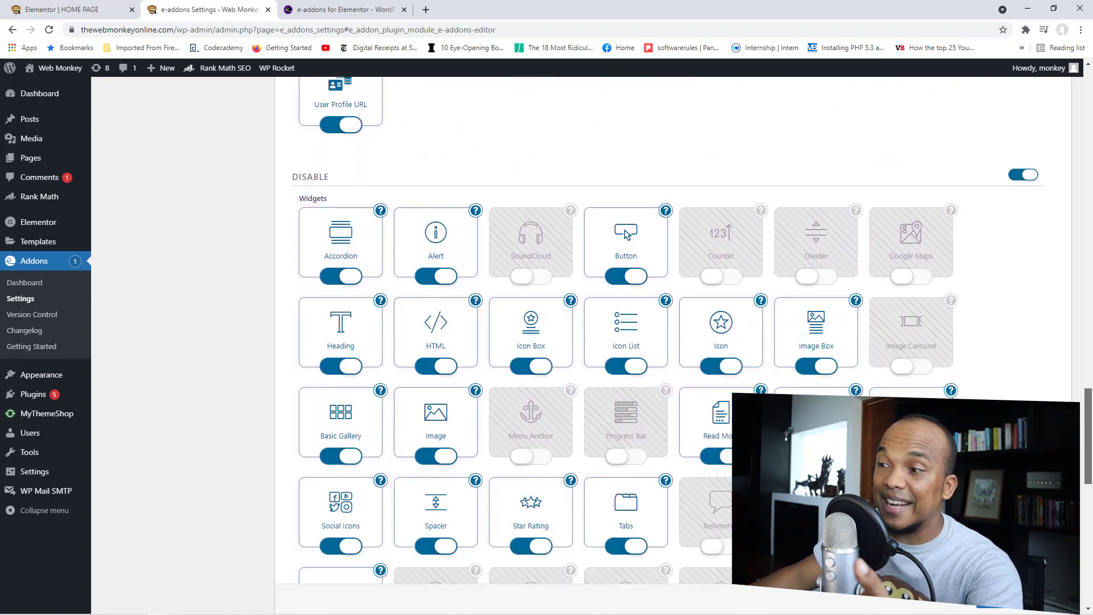
pyautogui.scroll(-1, 711, 407)
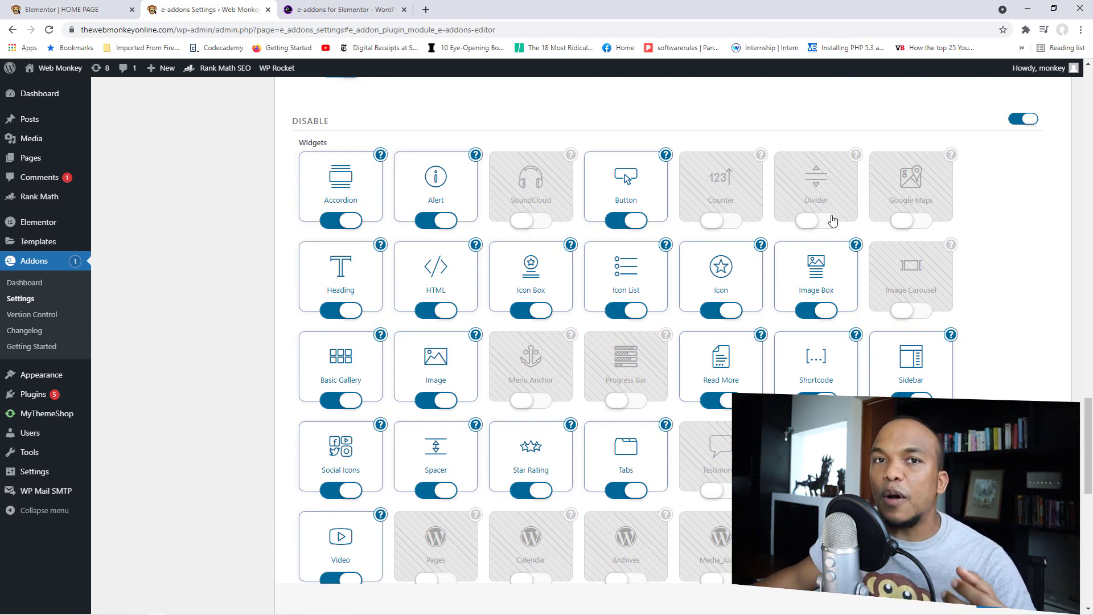
pyautogui.click(428, 321)
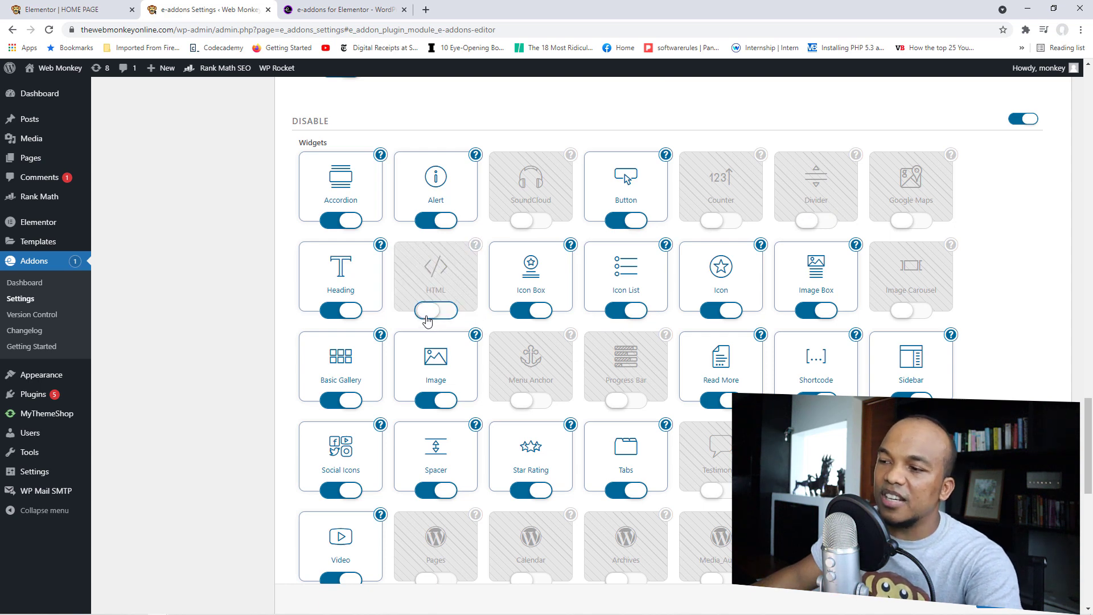
pyautogui.click(532, 318)
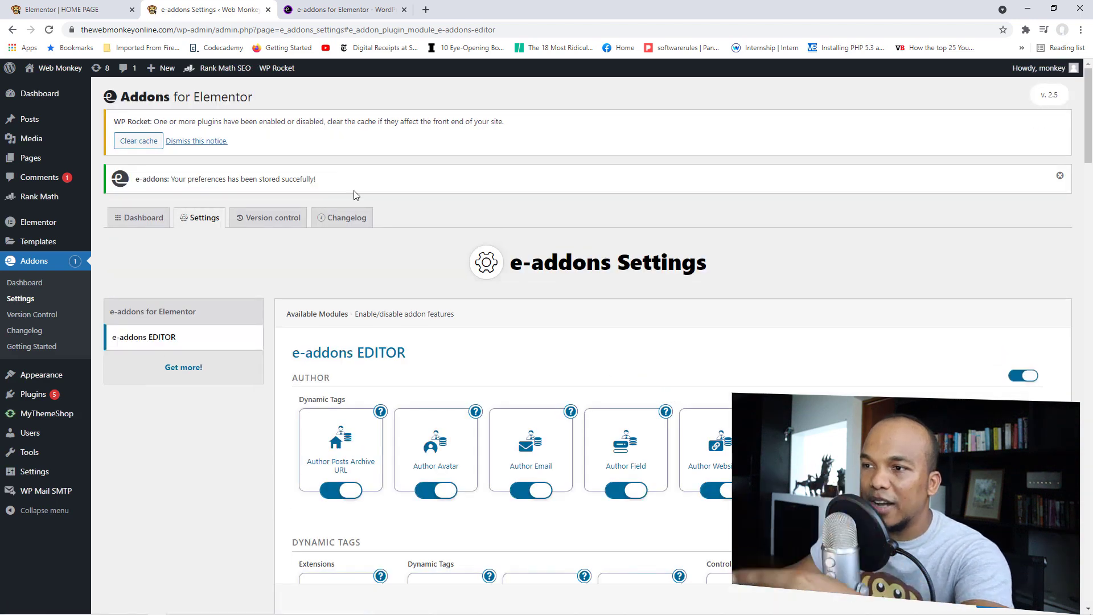
pyautogui.click(80, 10)
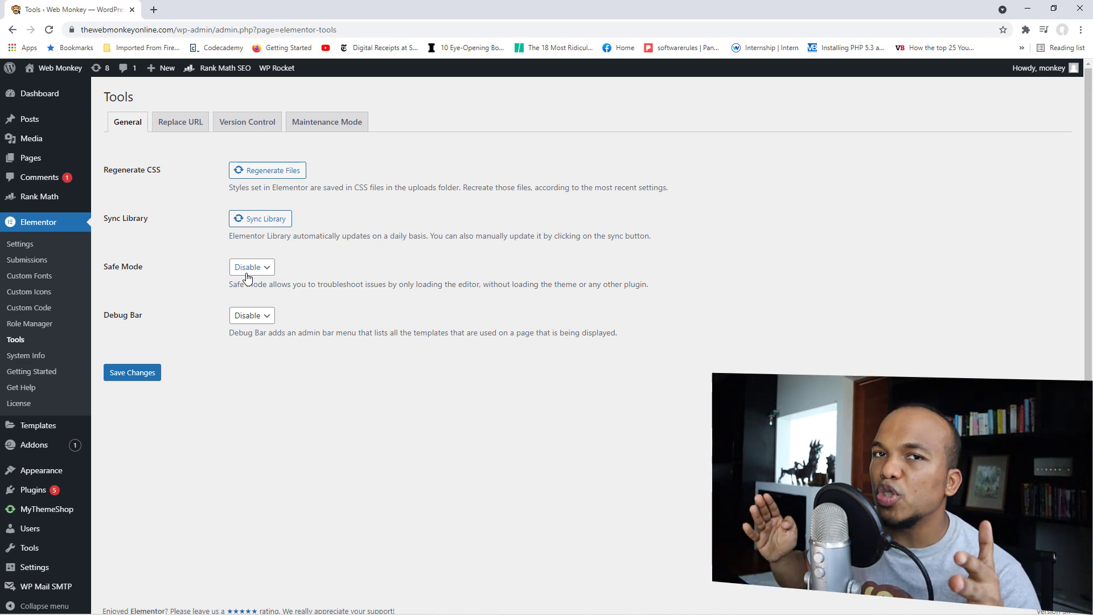
# - Look at the Safe Mode options in Elementor's general tools, leaving the mode disabled
pyautogui.click(248, 272)
pyautogui.click(295, 297)
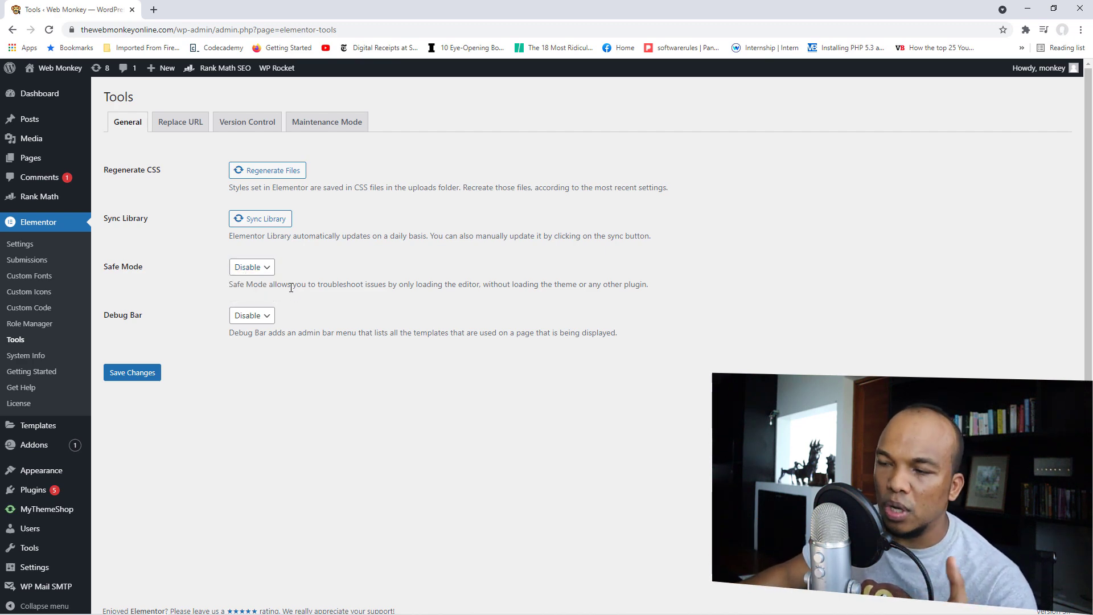